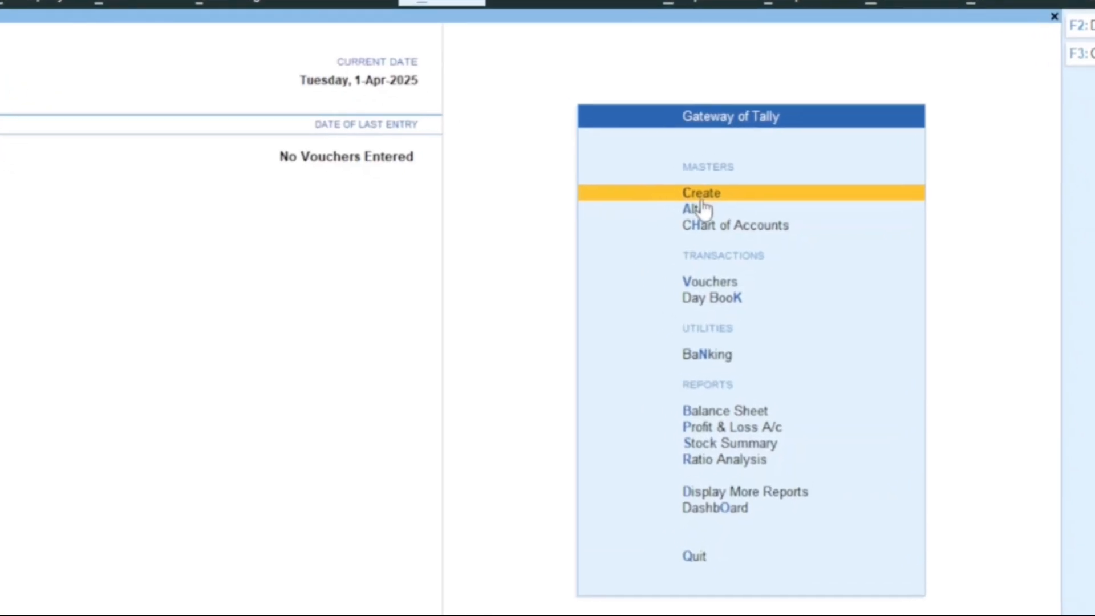
Start a new stock item master named Samsung Galaxy S26 (5G).
left_click(702, 197)
key("Down")
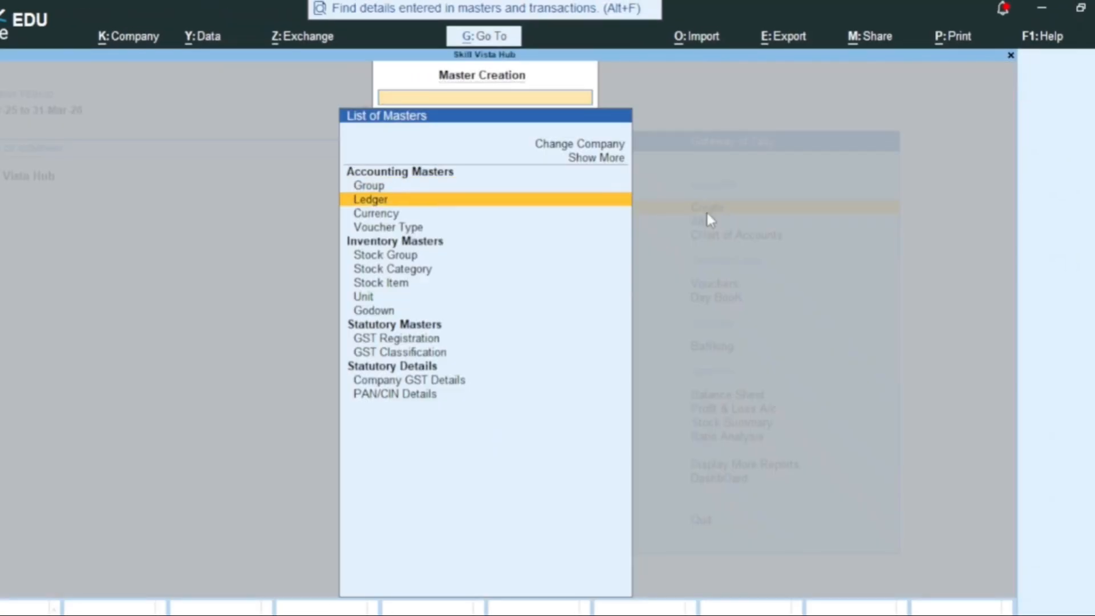
key("Down")
key("Down")
key("Down")
key("Down")
key("Down")
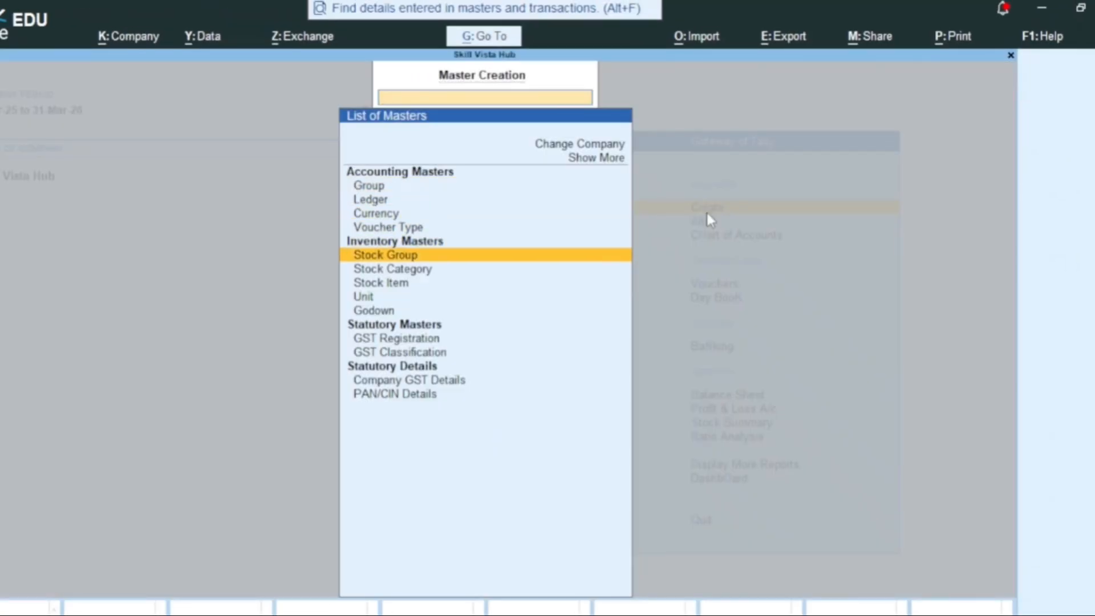
key("Return")
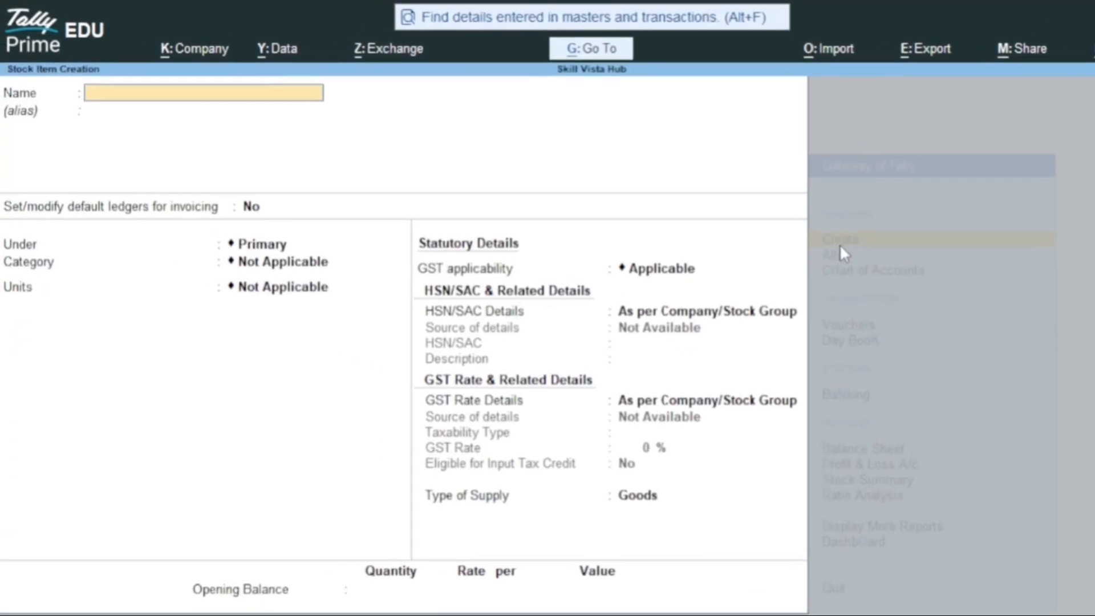
type("Samsung Galaxy S")
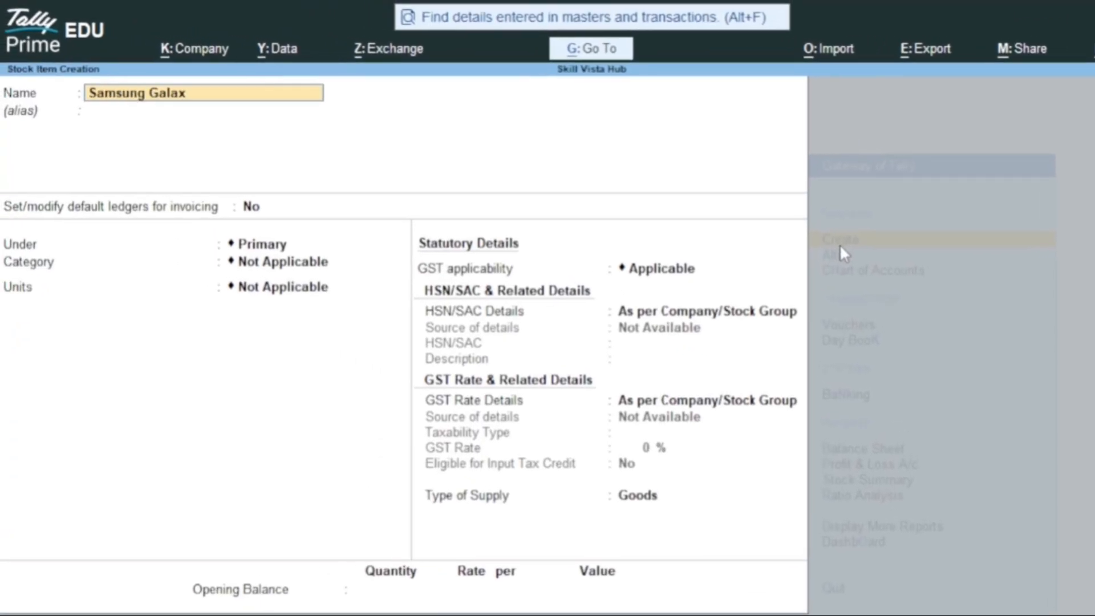
type("26 (5G)")
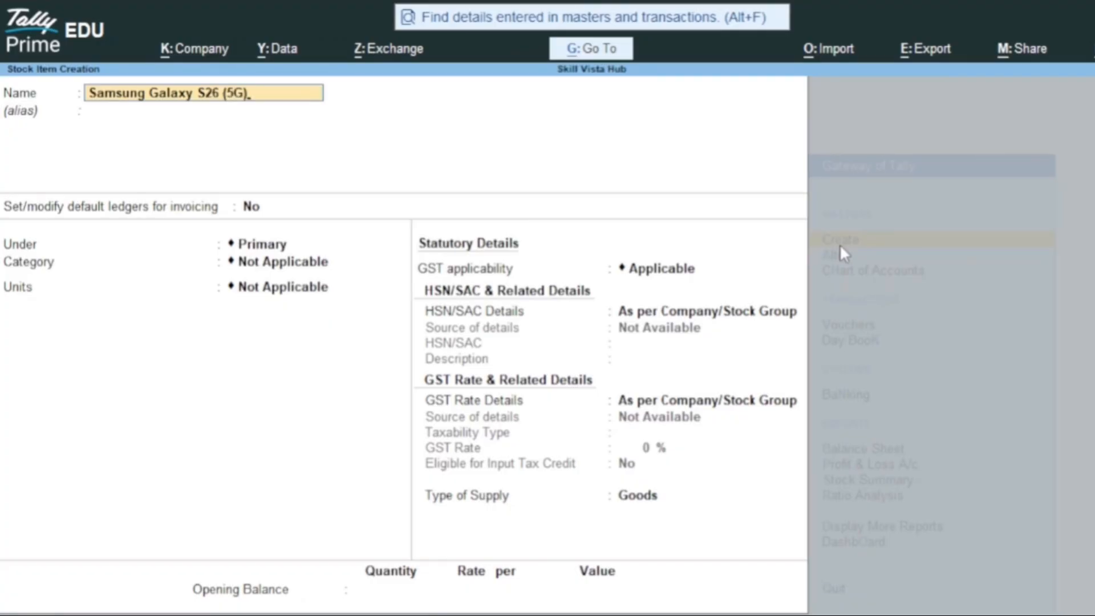
key("Return")
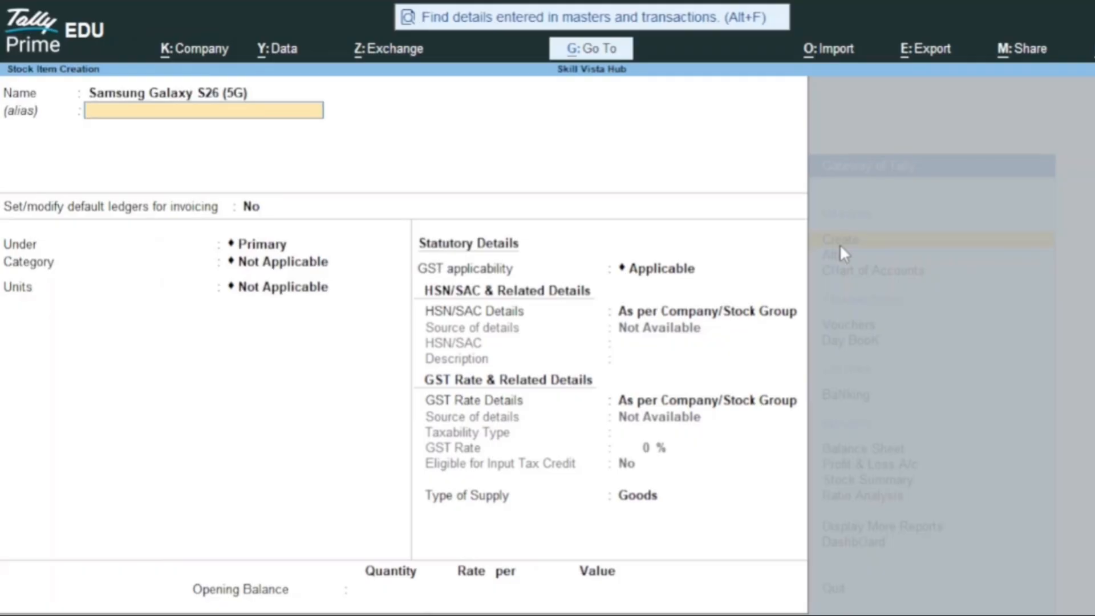
Create a stock group named Mobile under Primary and place the stock item in it, leaving the alias blank.
key("Return")
key("Return")
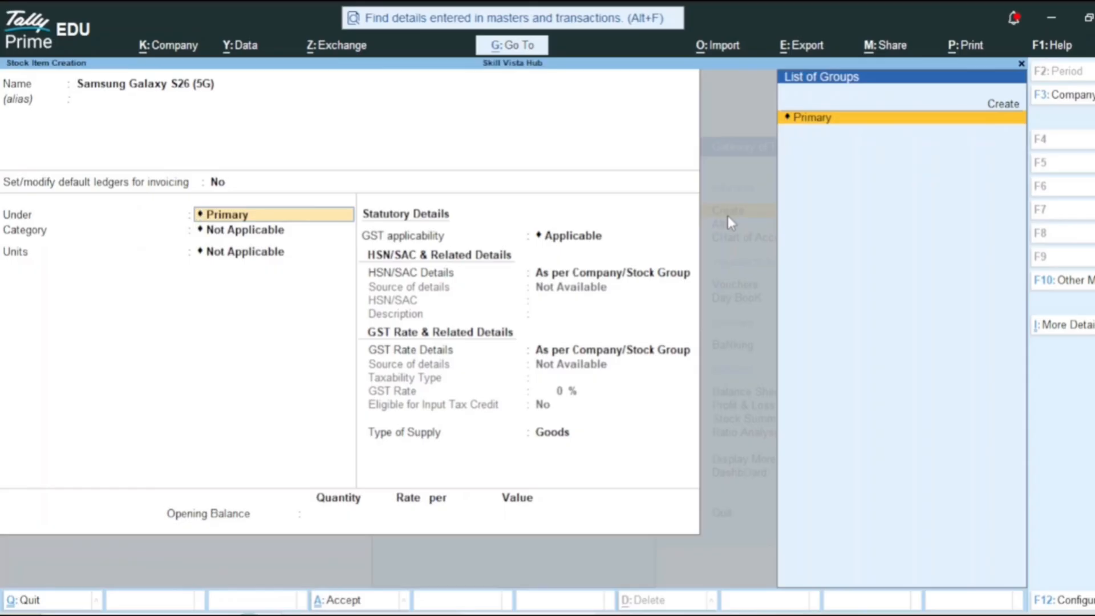
key("alt+c")
type("Mob")
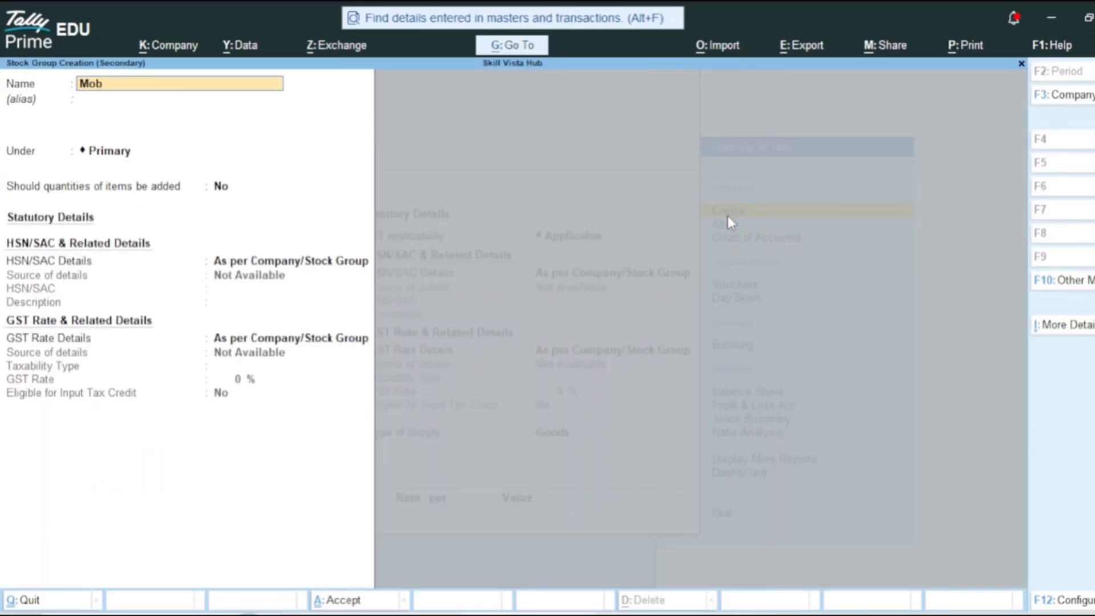
type("ile")
key("Return")
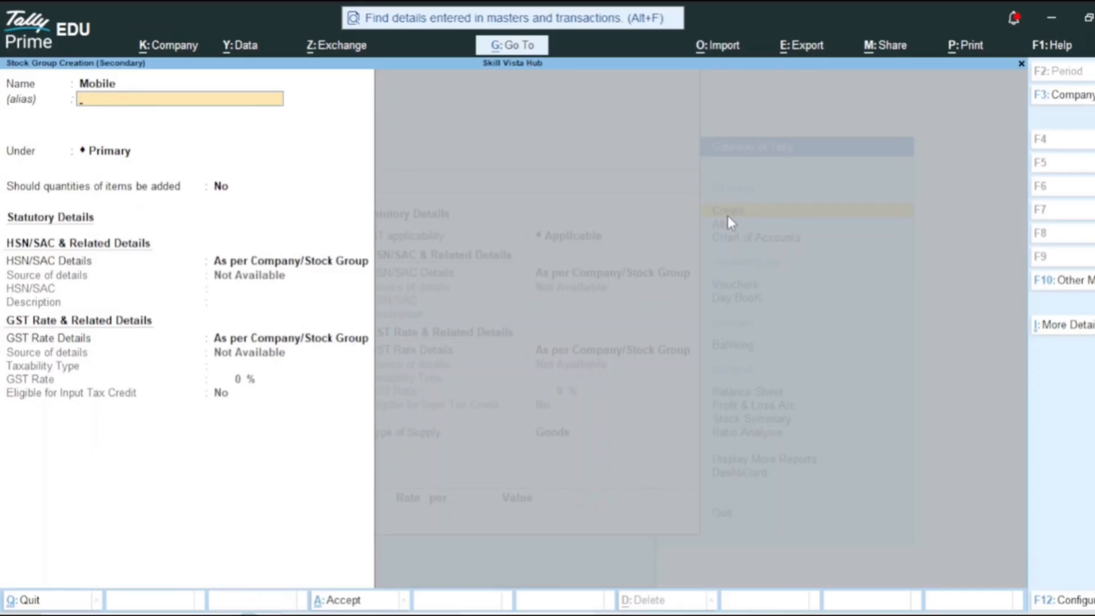
key("ctrl")
key("ctrl+a")
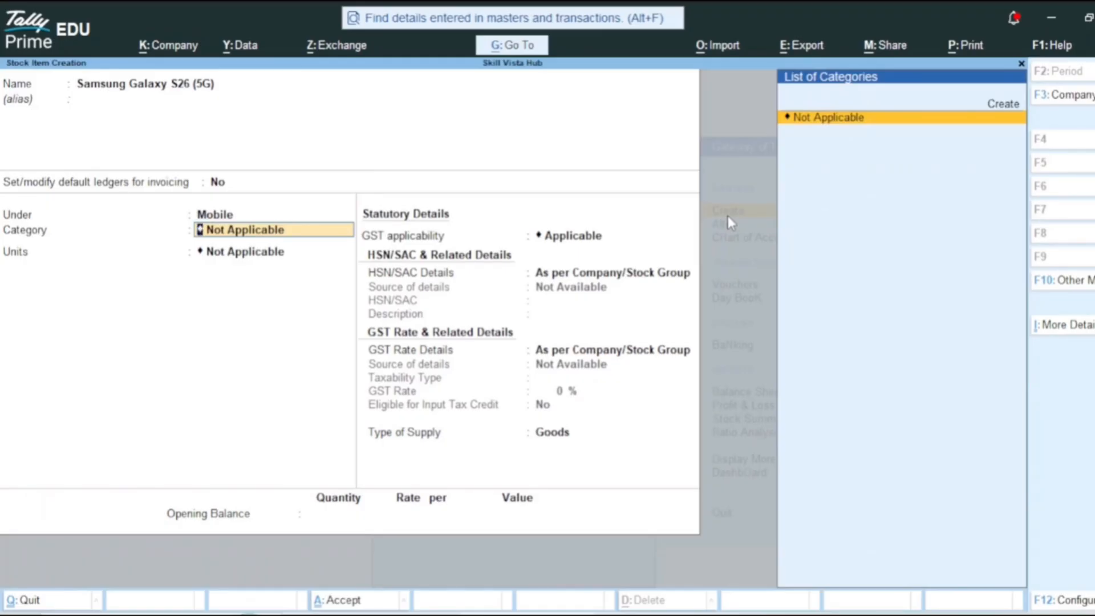
Create a stock category named Samsung under Primary and assign it to the stock item.
key("alt+c")
type("Samsung")
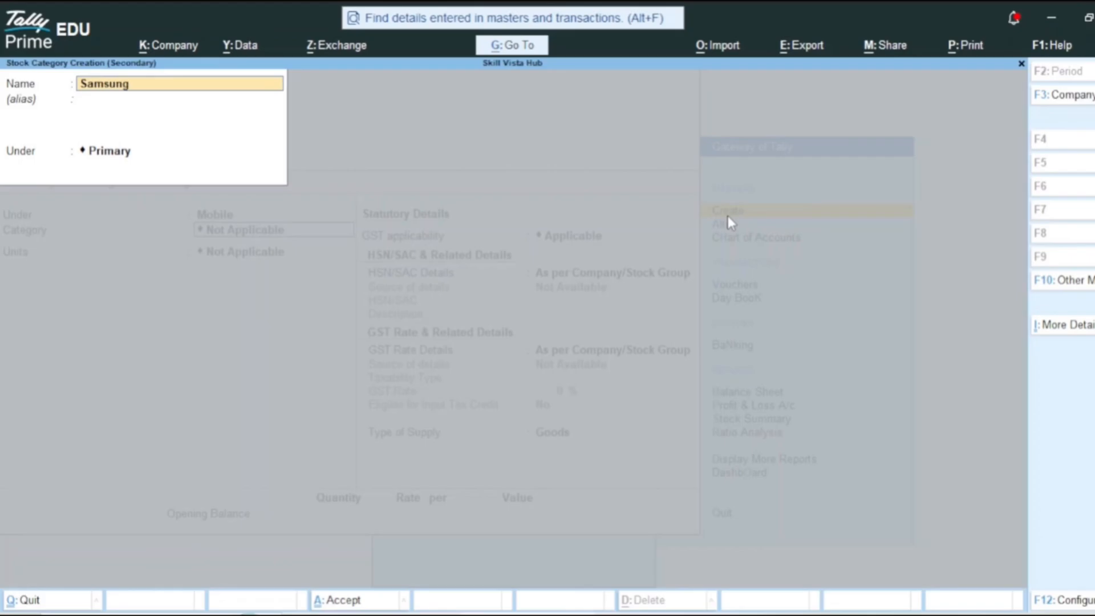
key("Return")
key("Return")
key("Return")
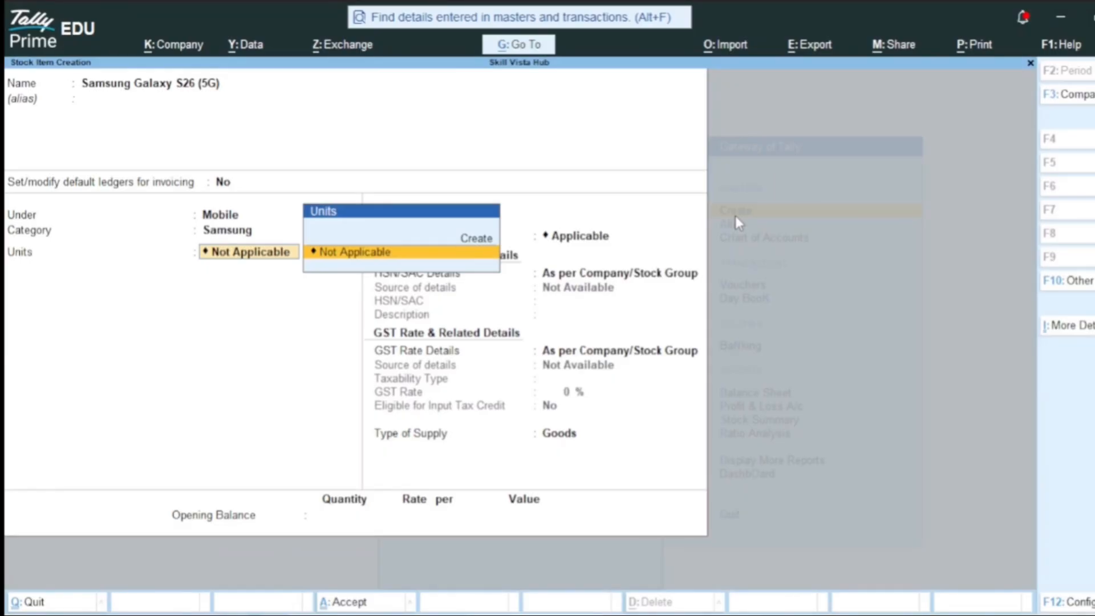
Create a simple unit Pcs with formal name Pieces, UQC PCS-PIECES and 0 decimal places, and use it for the item.
key("Up")
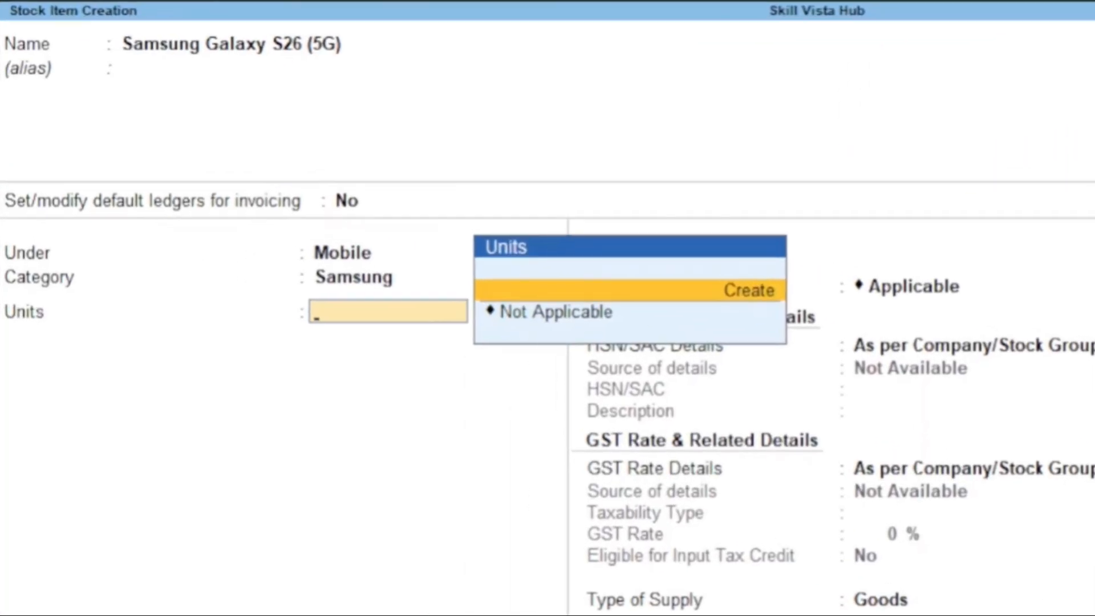
key("Return")
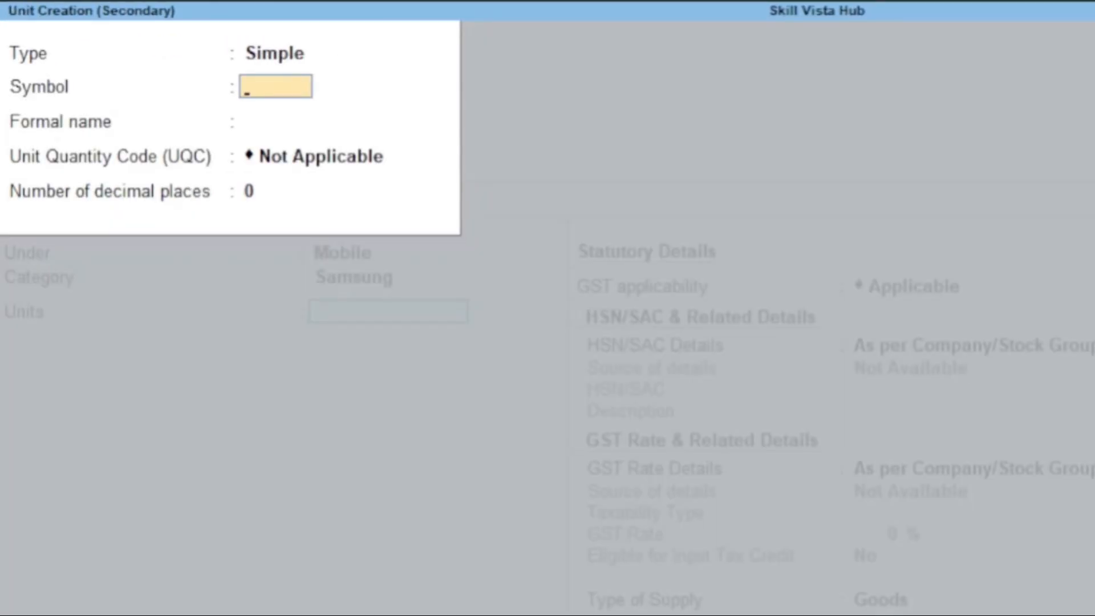
type("Pcs")
key("Return")
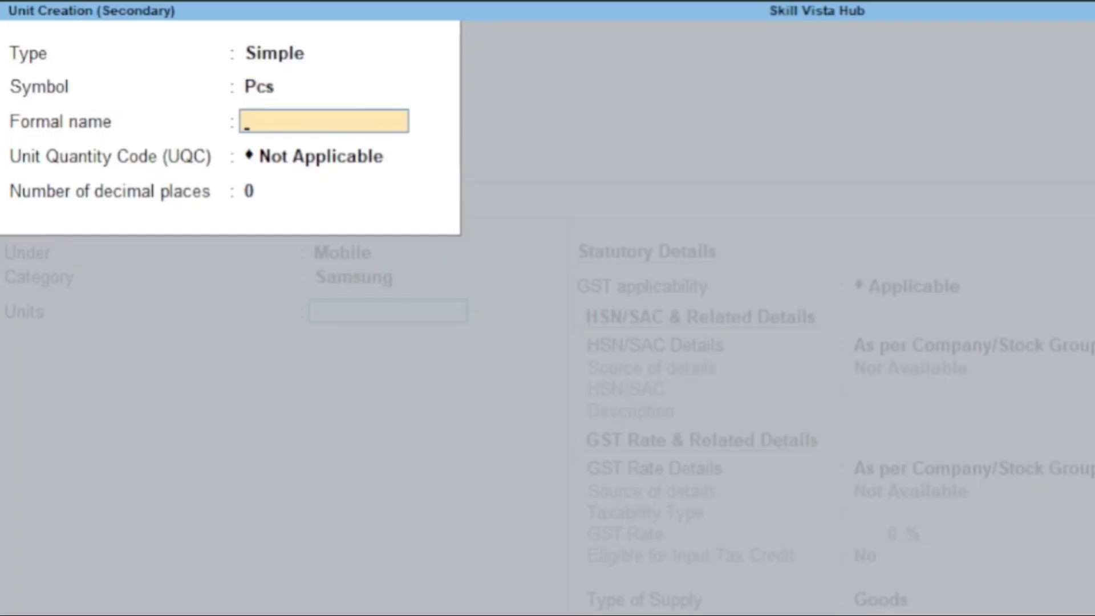
type("Pieces")
key("Return")
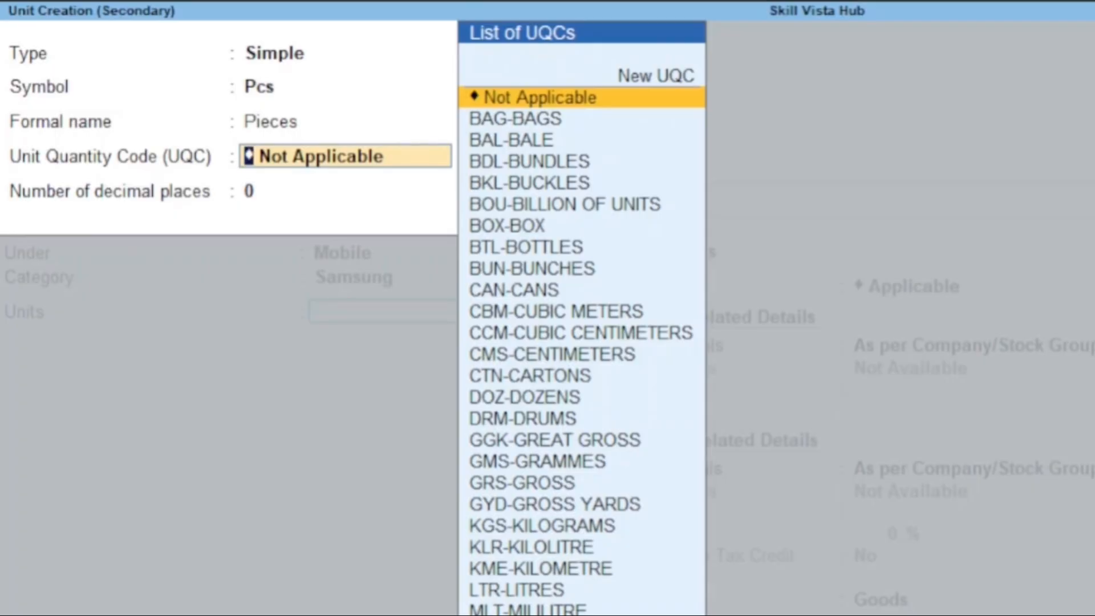
type("pc")
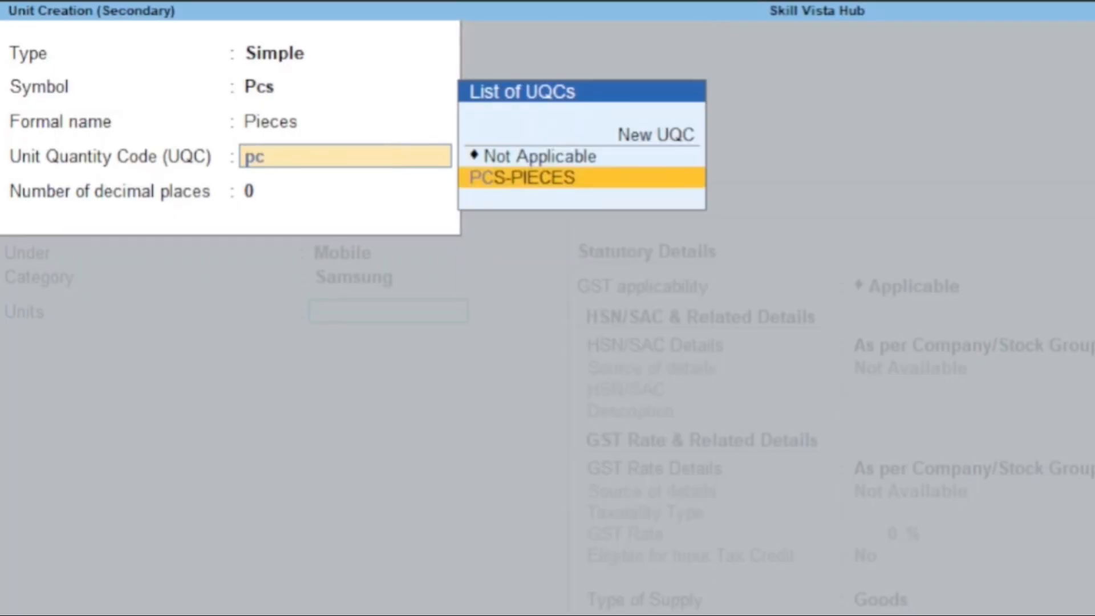
type("s")
key("Return")
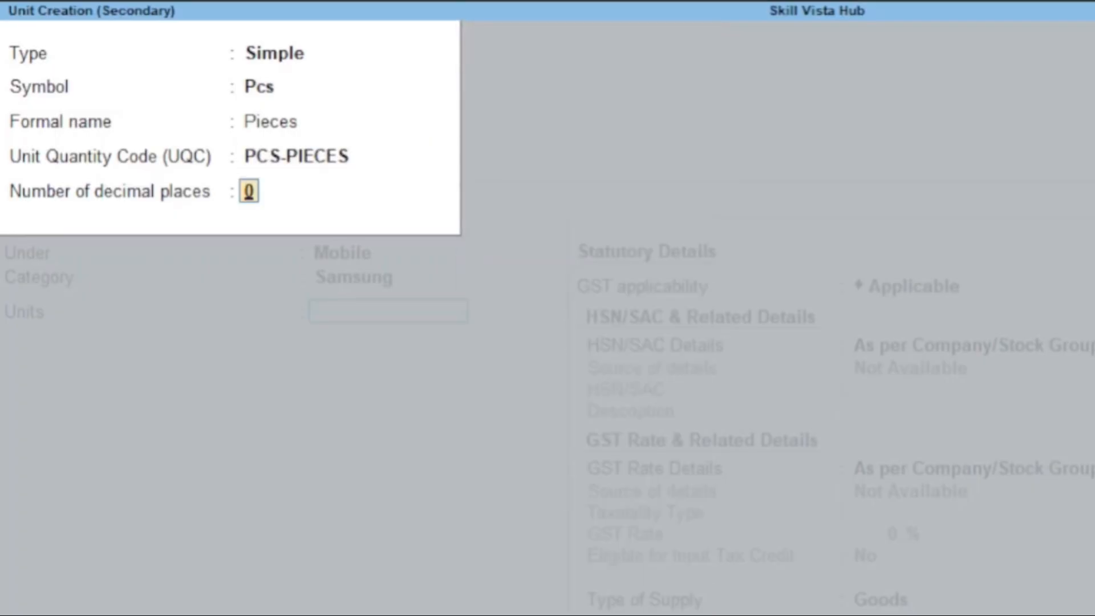
key("Return")
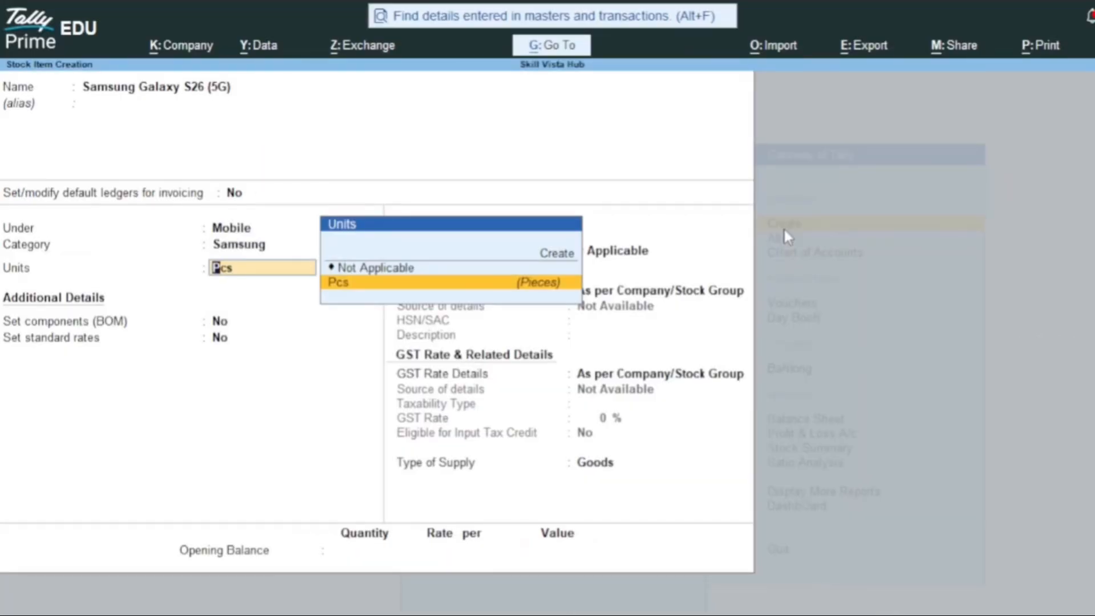
key("Return")
Keep GST applicable for the item and specify its HSN/SAC details here with code 8517, leaving the description blank.
key("Return")
key("Return")
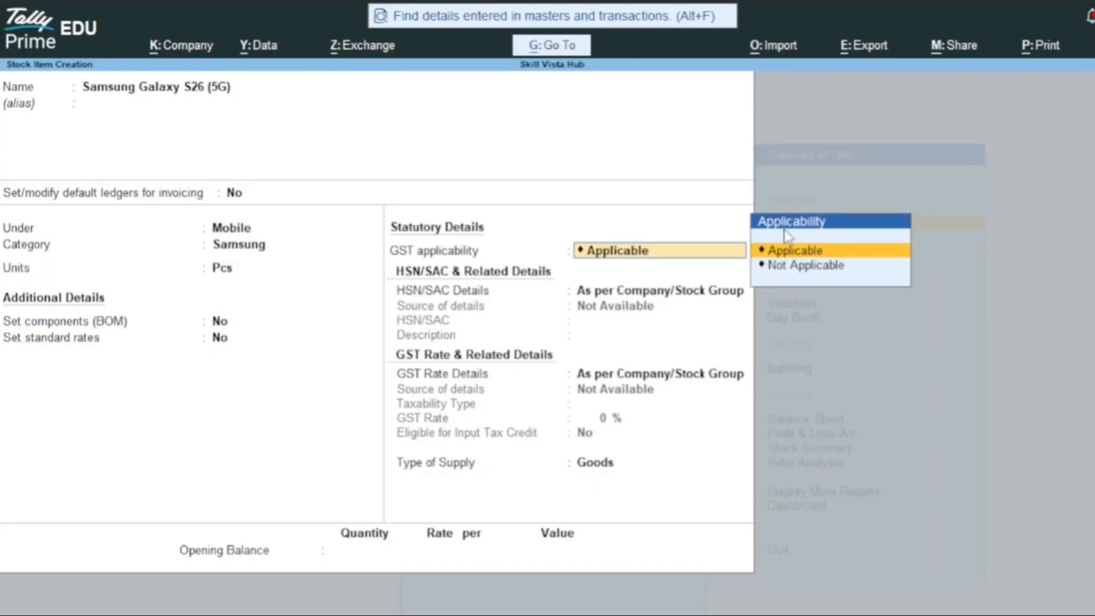
key("Return")
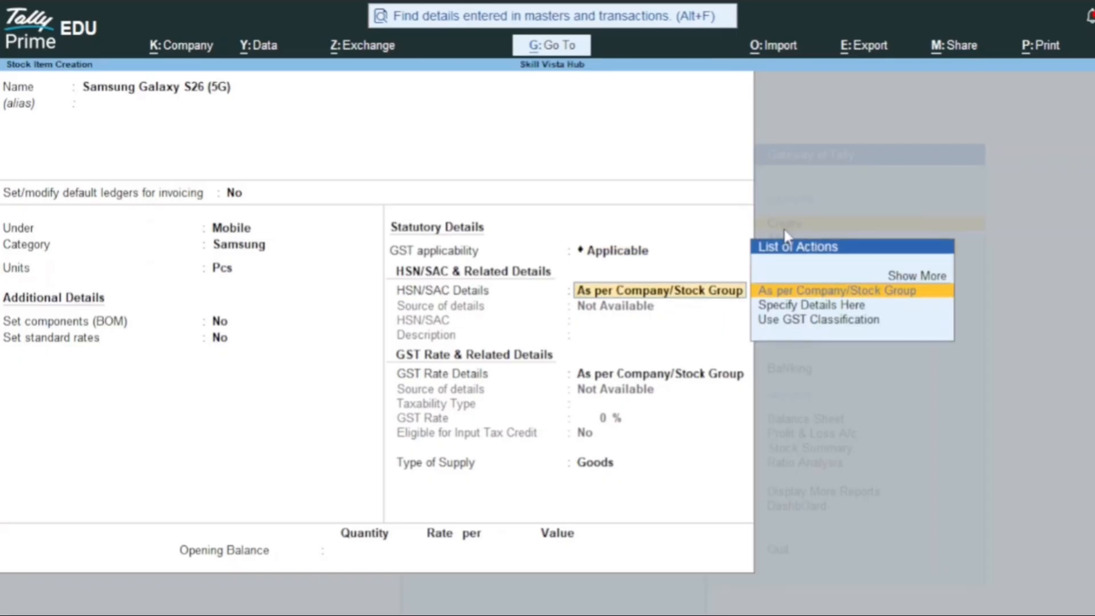
key("Down")
key("Return")
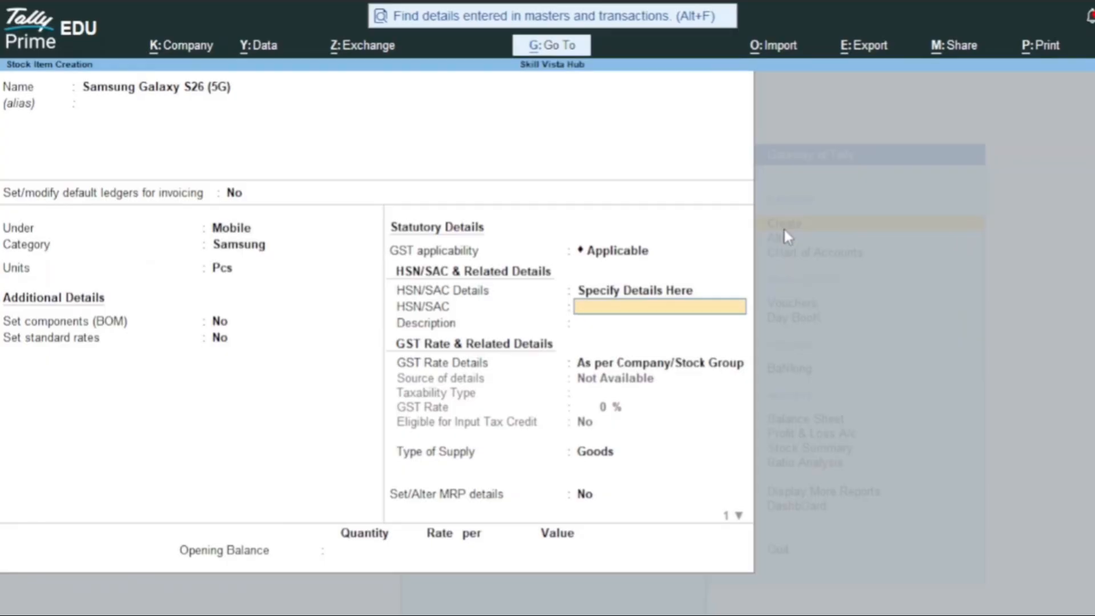
type("8517")
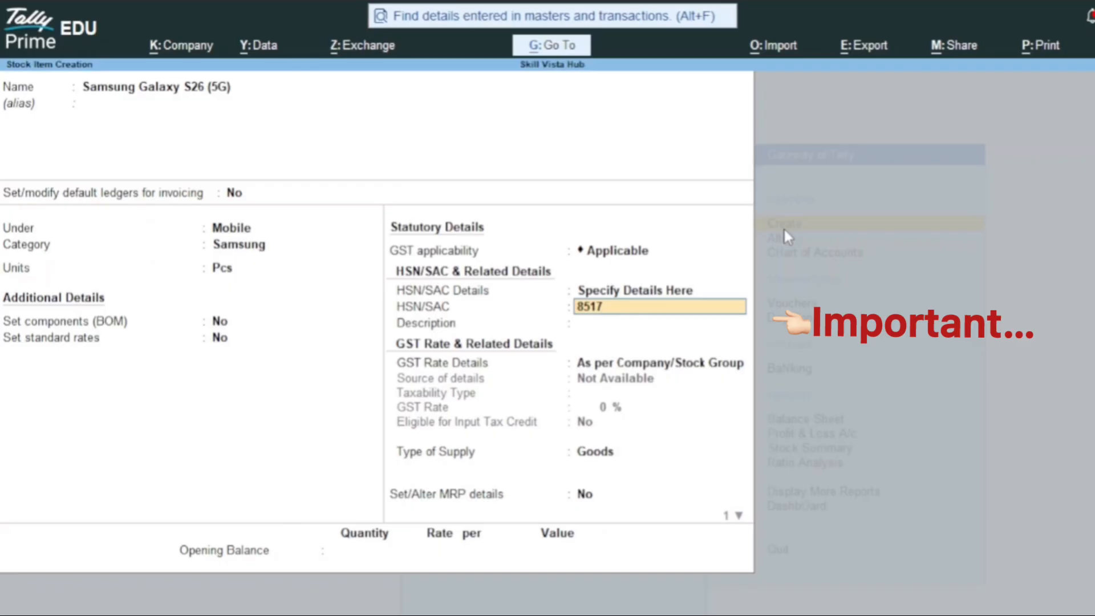
key("Return")
key("Return")
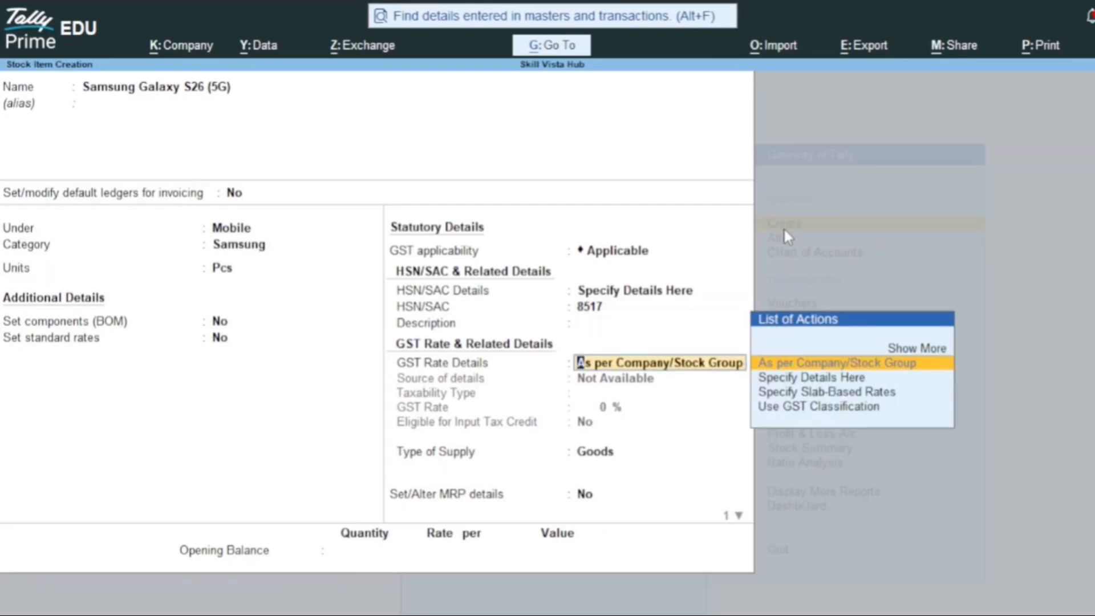
Specify the item's GST rate details here as Taxable at 18%, eligible for input tax credit, supply type Goods, without MRP details.
key("Down")
key("Return")
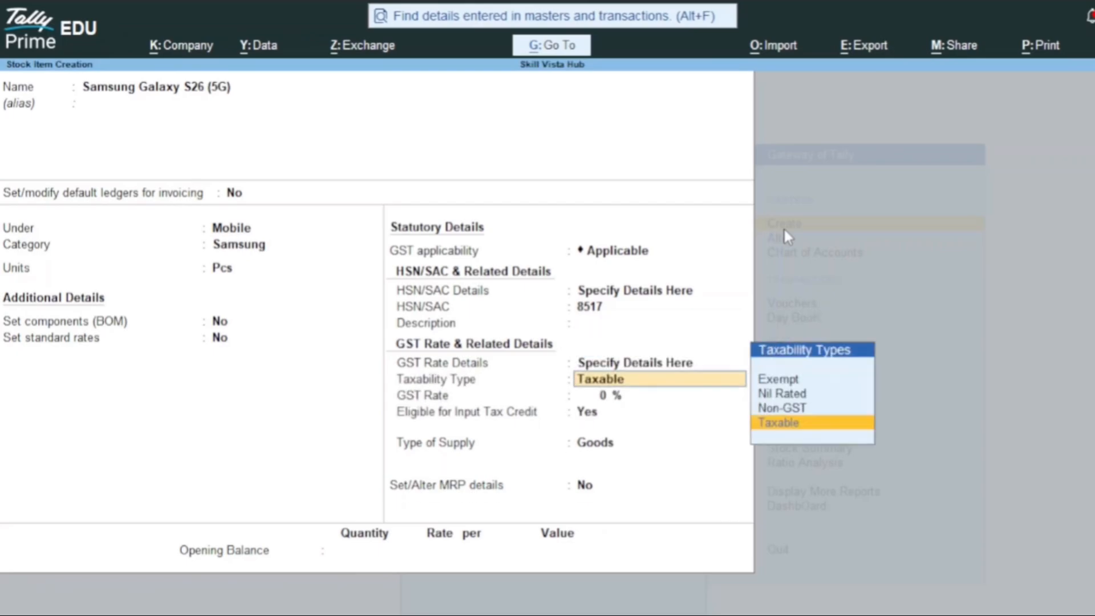
key("Return")
type("18")
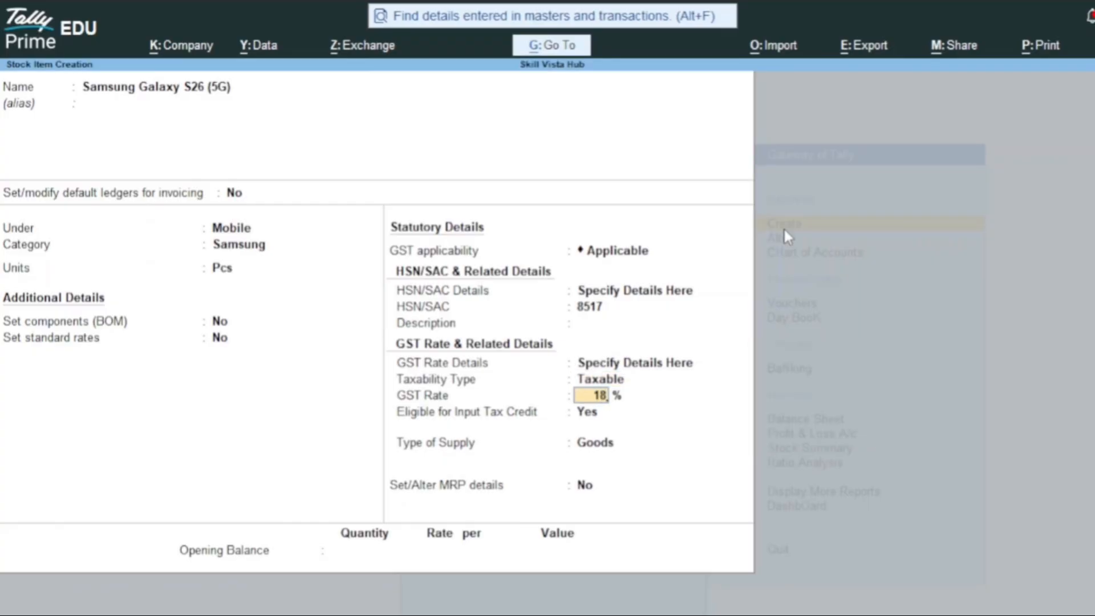
key("Return")
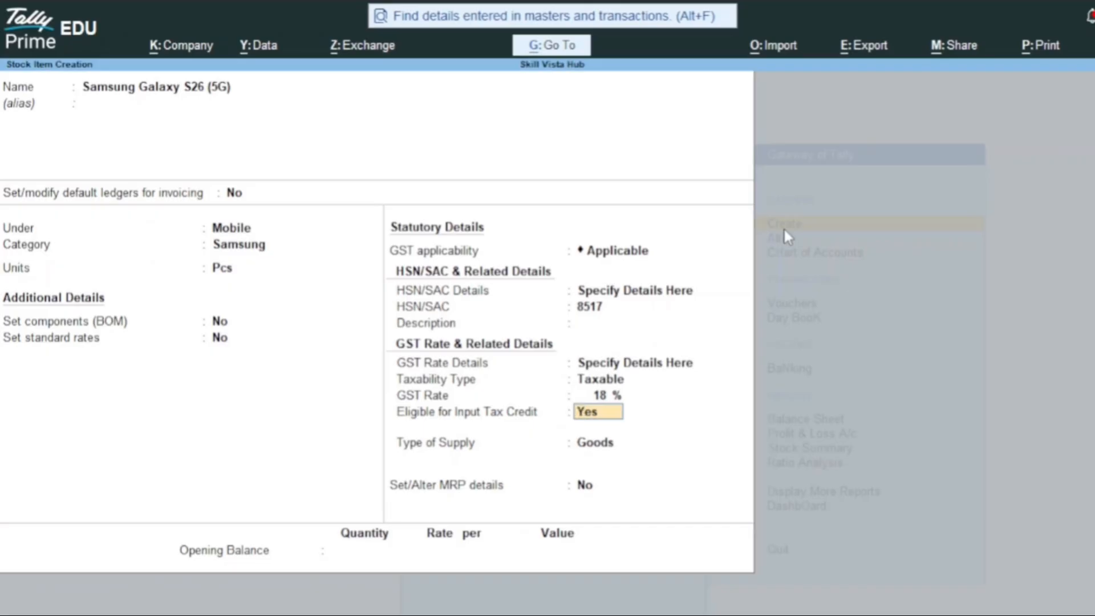
key("Return")
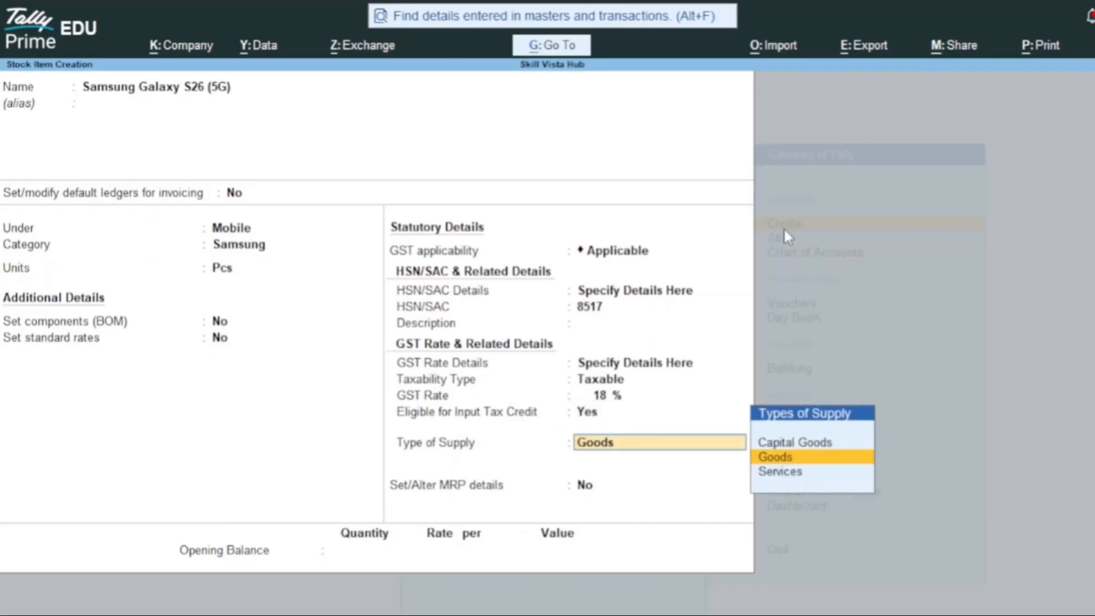
key("Return")
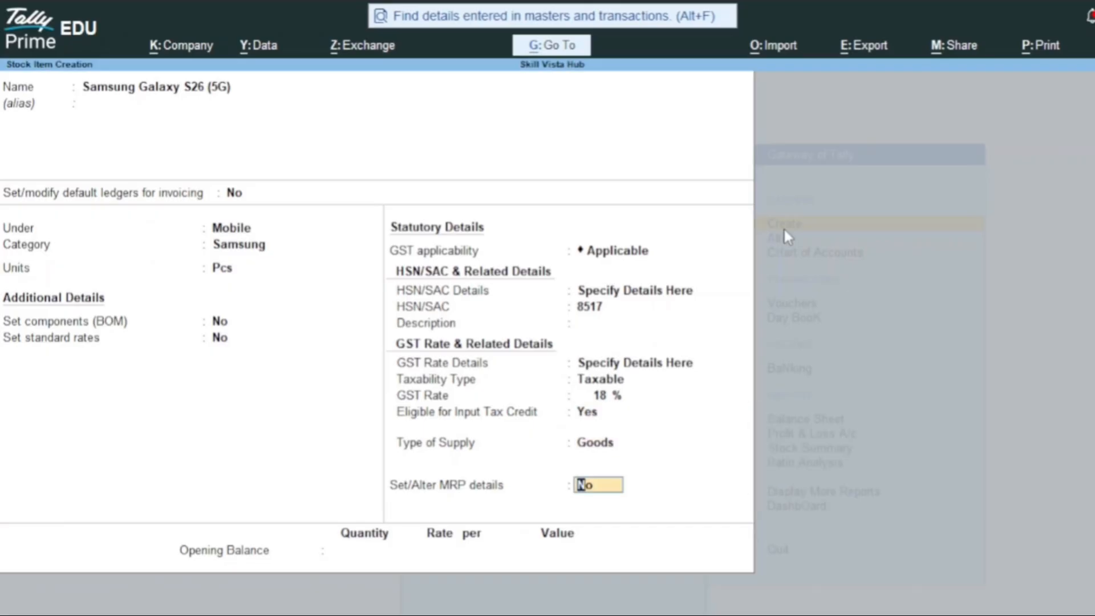
key("Return")
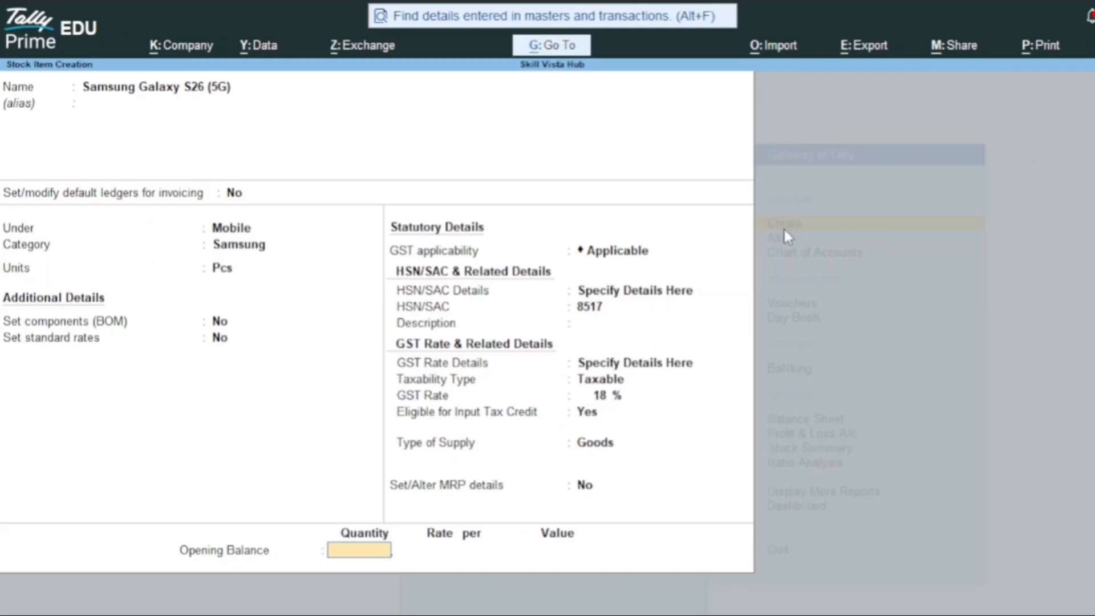
Enter an opening balance of 2 Pcs at a rate of 1,10,000.00 per Pcs, save the stock item and return to the Gateway of Tally.
type("2")
key("Return")
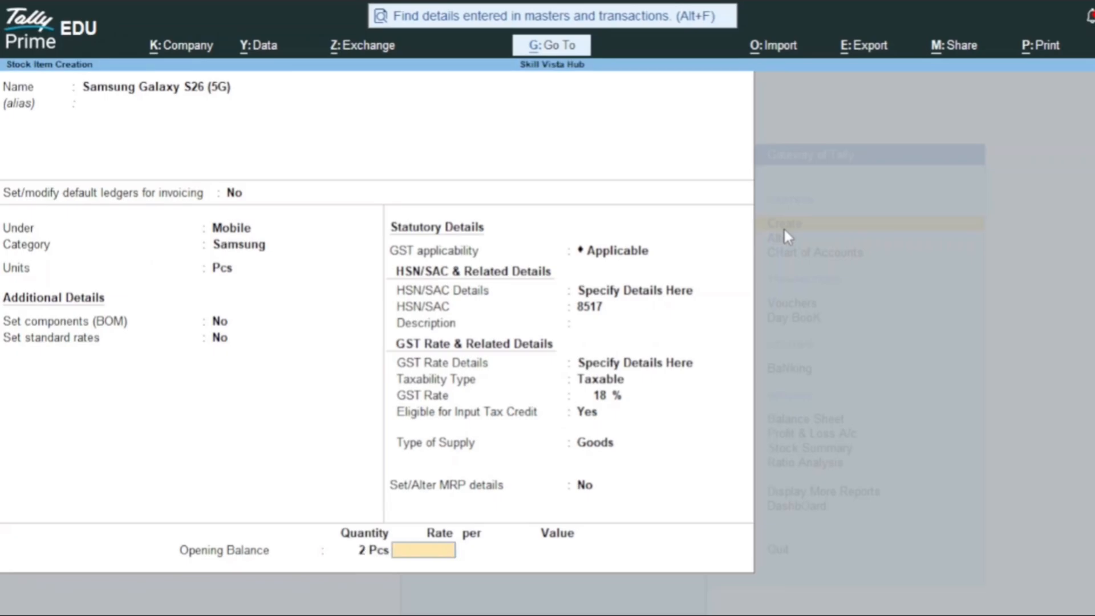
type("1,1")
type("0,00")
type("0000")
key("Return")
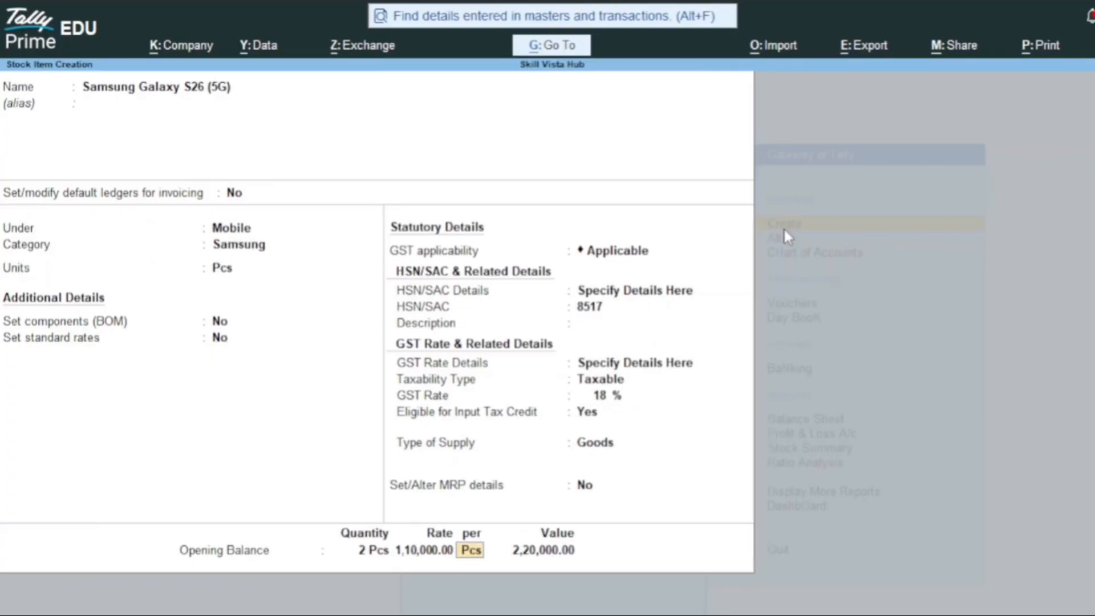
key("Return")
key("Return")
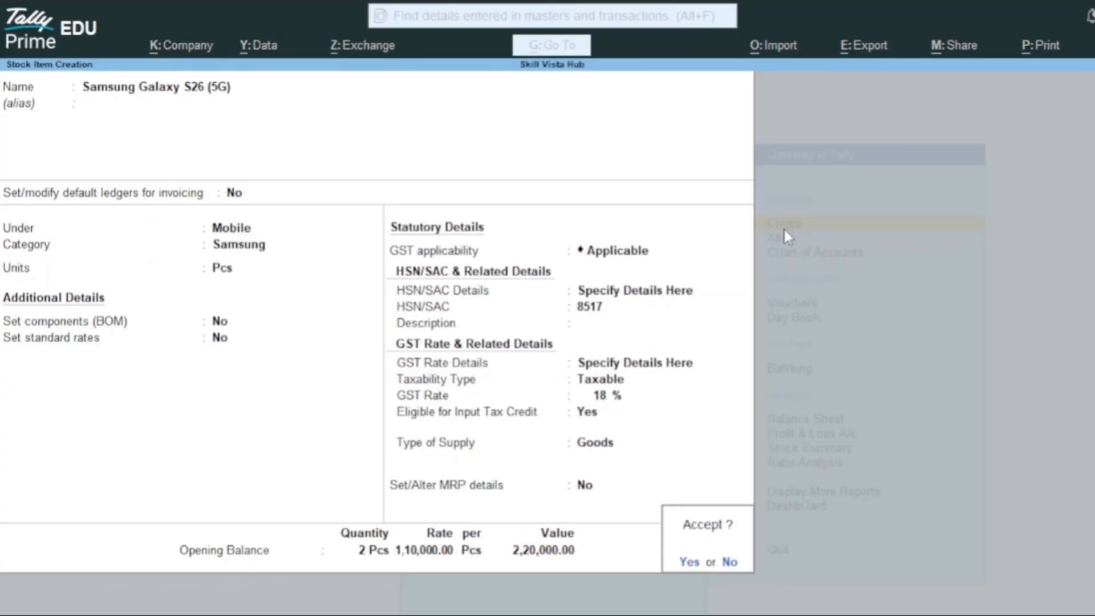
key("Return")
key("Escape")
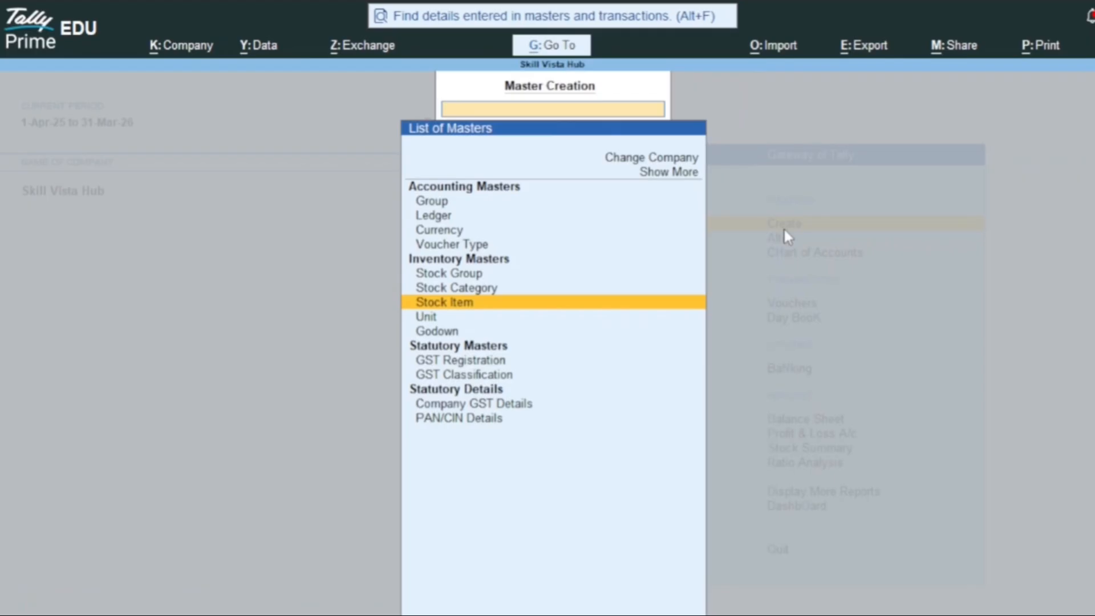
key("Escape")
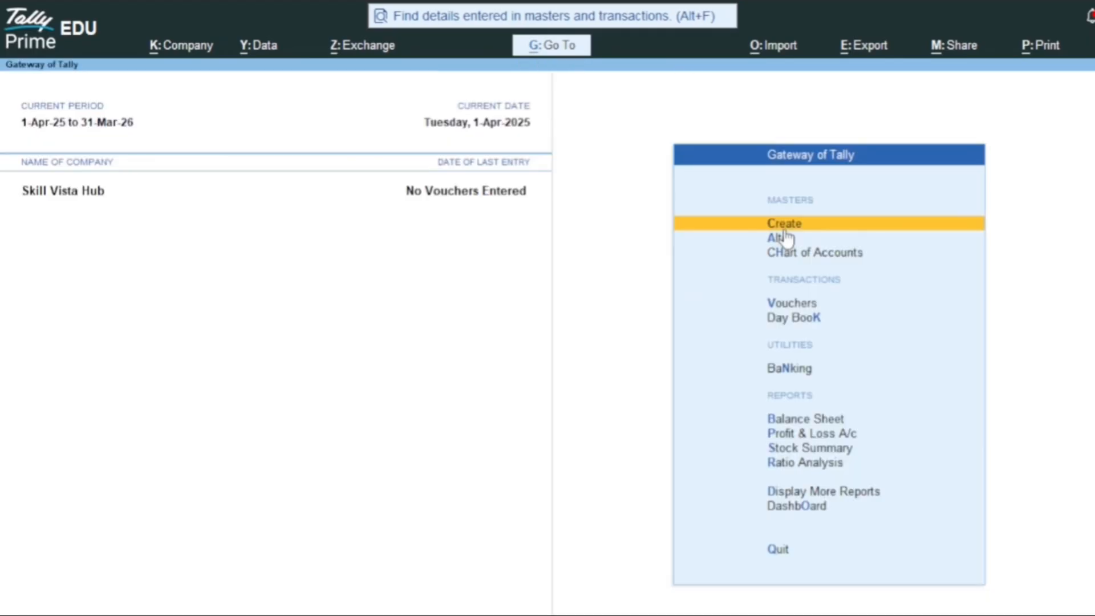
Open the stock item Samsung Galaxy S26 (5G) for alteration.
left_click(823, 239)
key("Down")
key("Down")
key("Down")
key("Down")
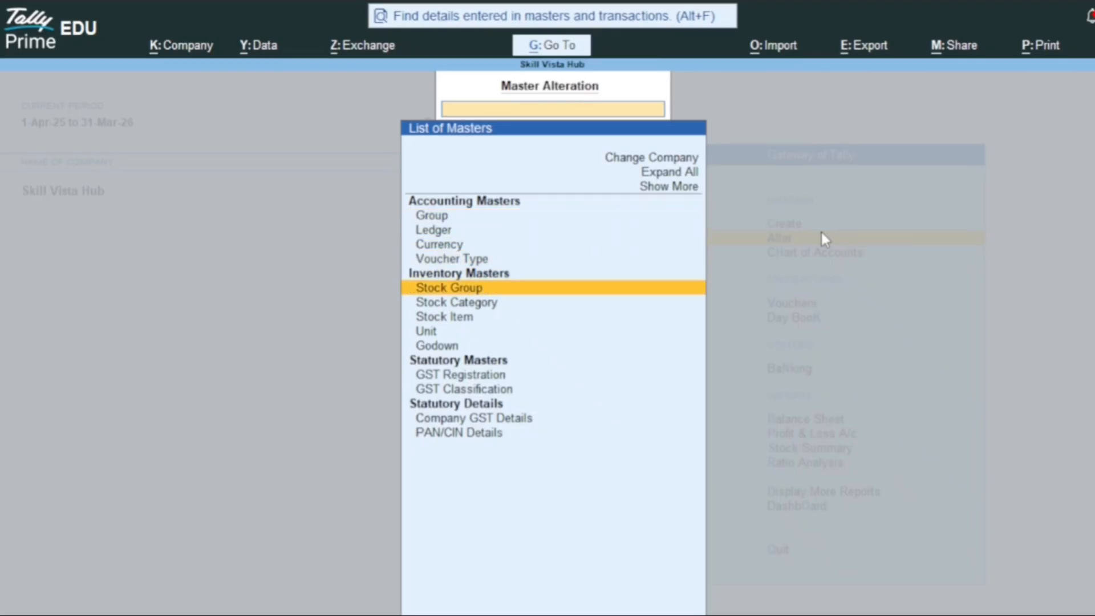
key("Up")
key("Down")
key("Down")
key("Down")
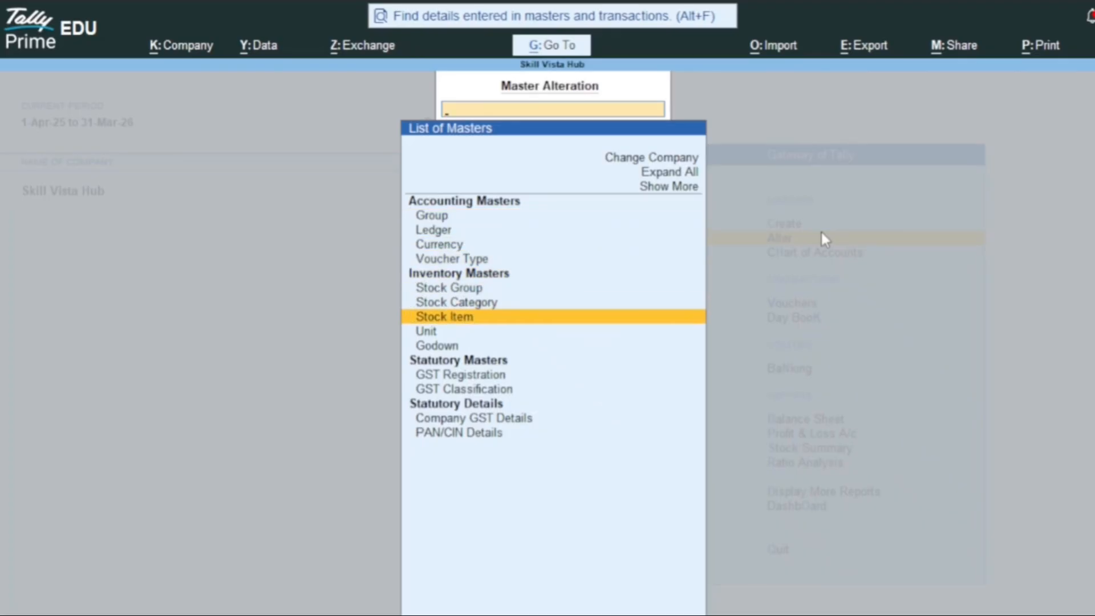
key("Return")
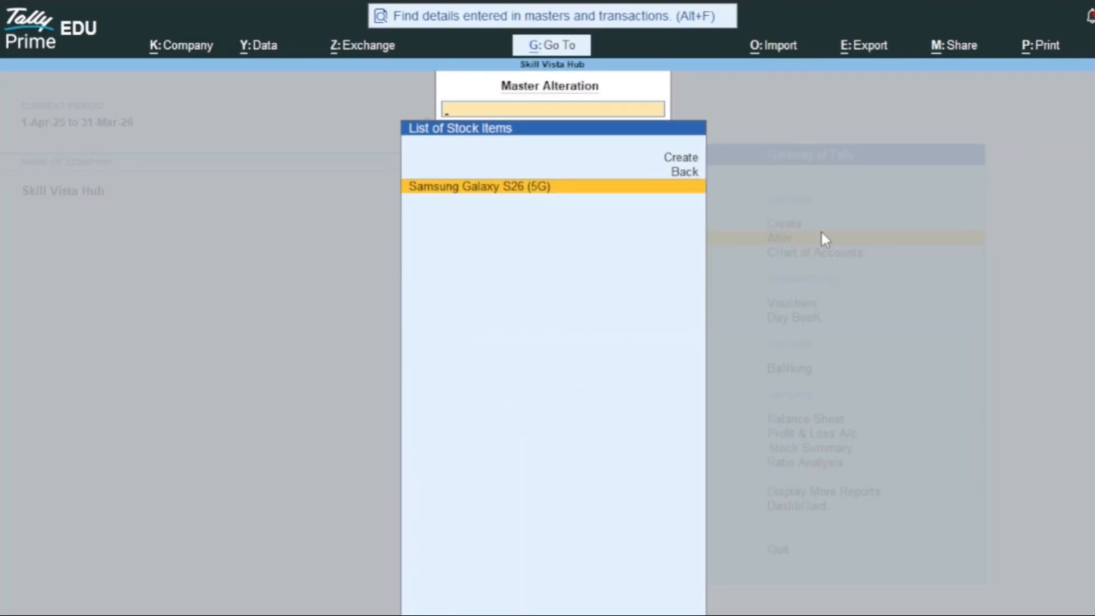
key("Return")
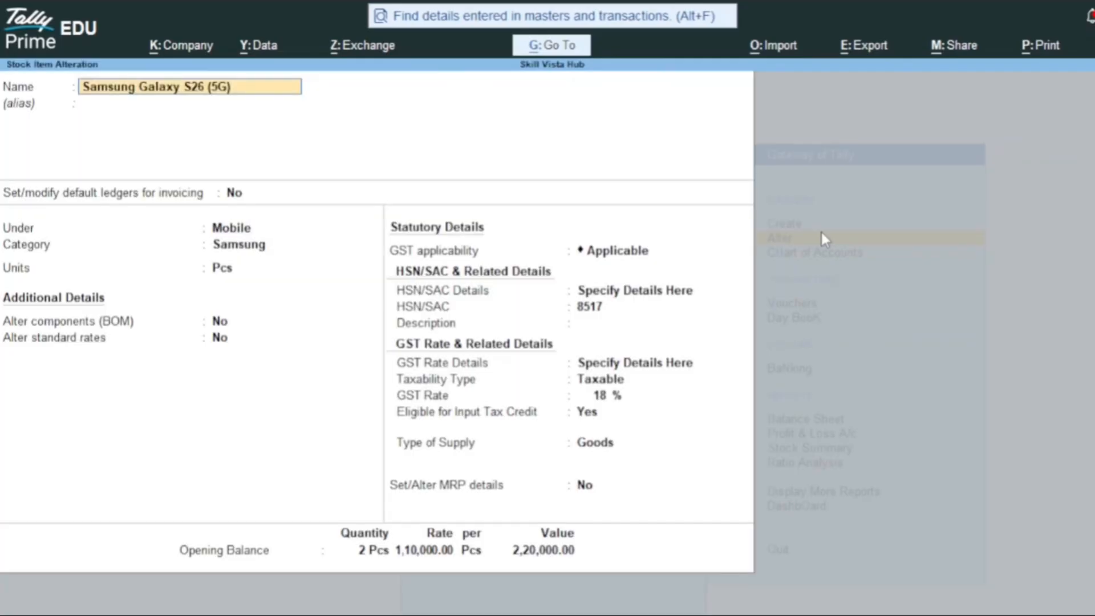
Review the item's group, category, unit, HSN/SAC and GST rate fields without changes and return to the Gateway of Tally.
key("Return")
key("Return")
key("Return")
key("Return")
key("Return")
key("Return")
key("Return")
key("Return")
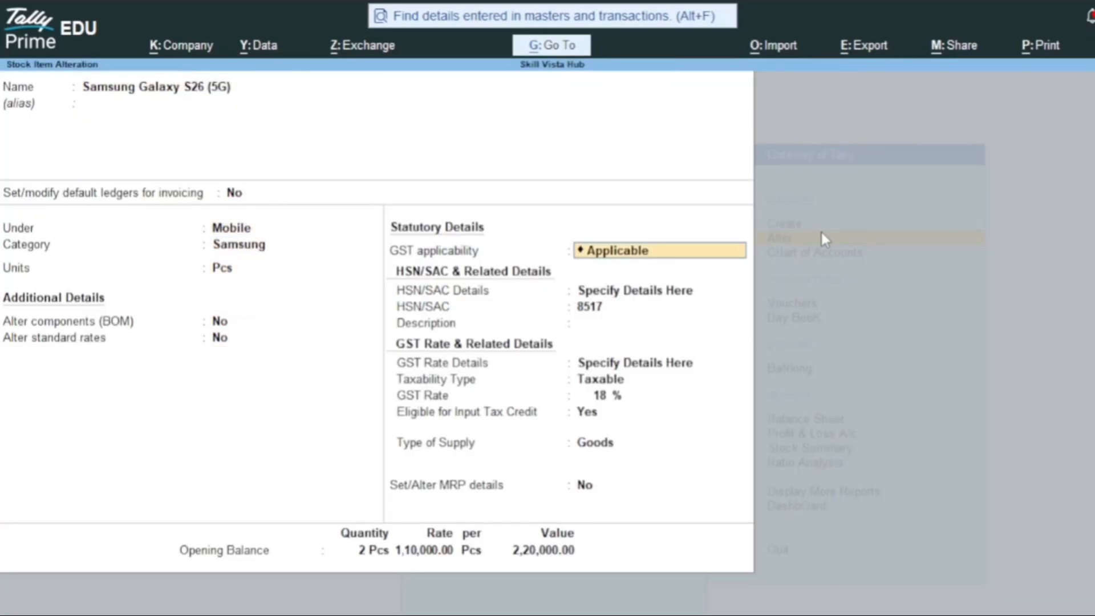
key("Return")
key("Return")
key("Return")
key("Return")
key("Return")
key("Return")
key("Return")
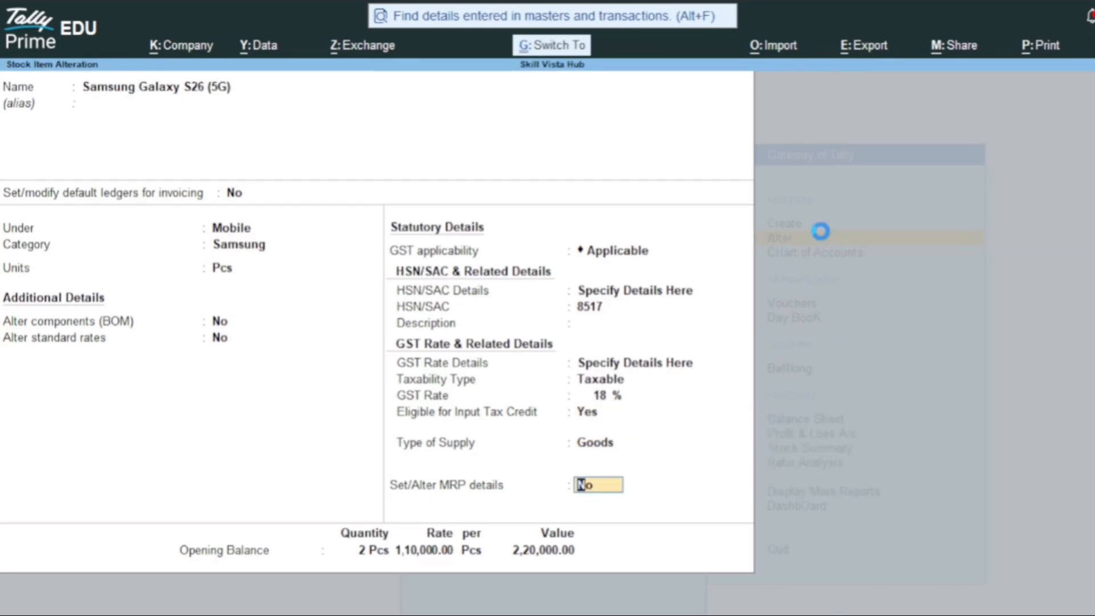
key("ctrl+a")
key("Escape")
key("Escape")
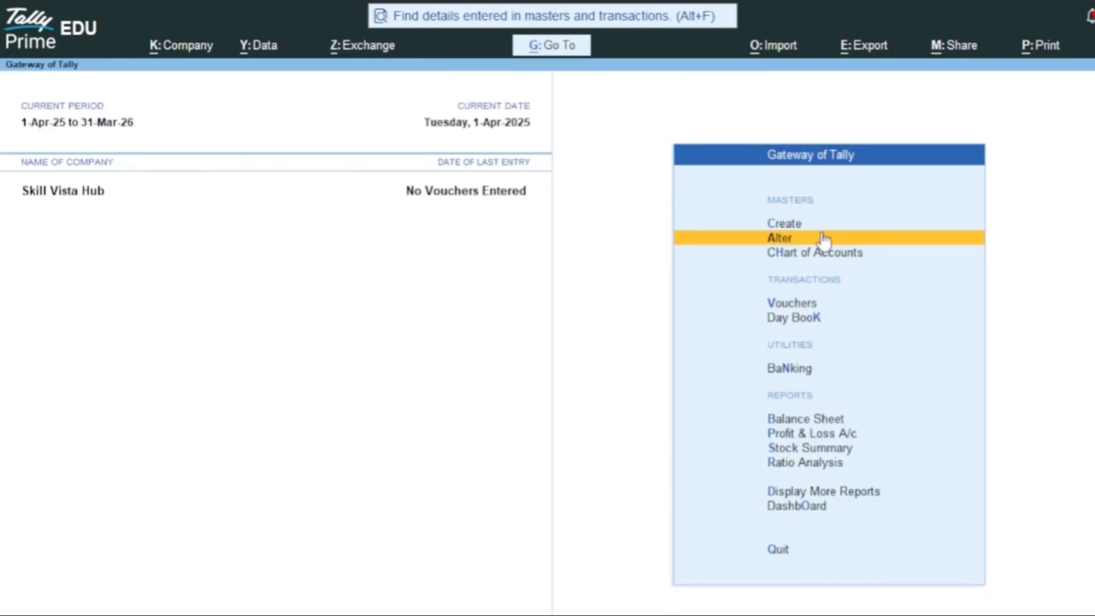
Start a new stock item named Power Bank 10000mAh, with no alias and default ledgers for invoicing kept at No.
key("Up")
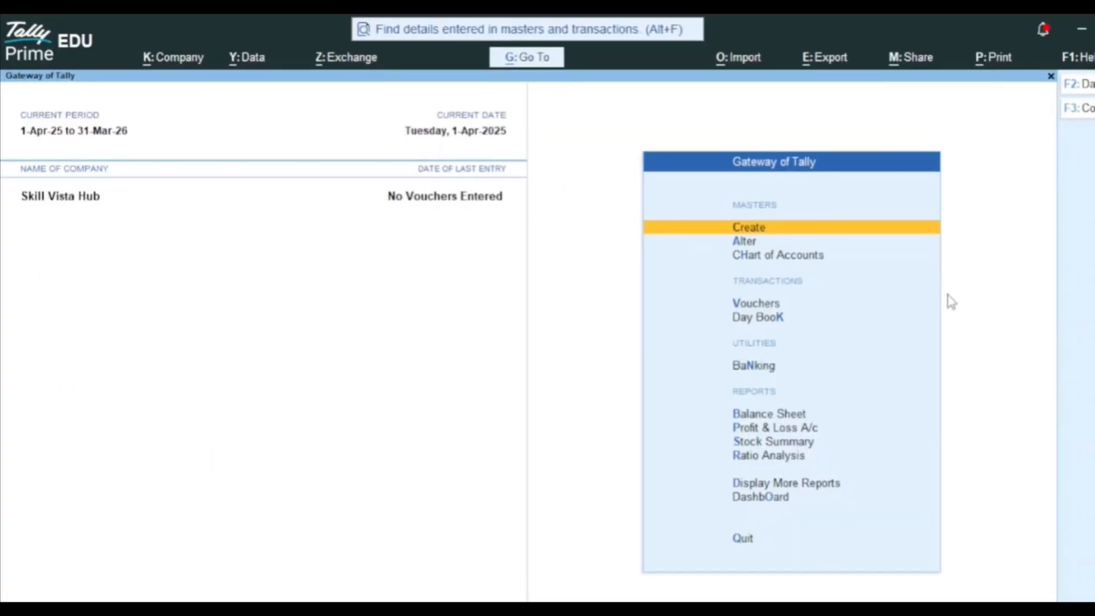
key("Return")
key("Down")
key("Down")
key("Down")
key("Down")
key("Down")
key("Down")
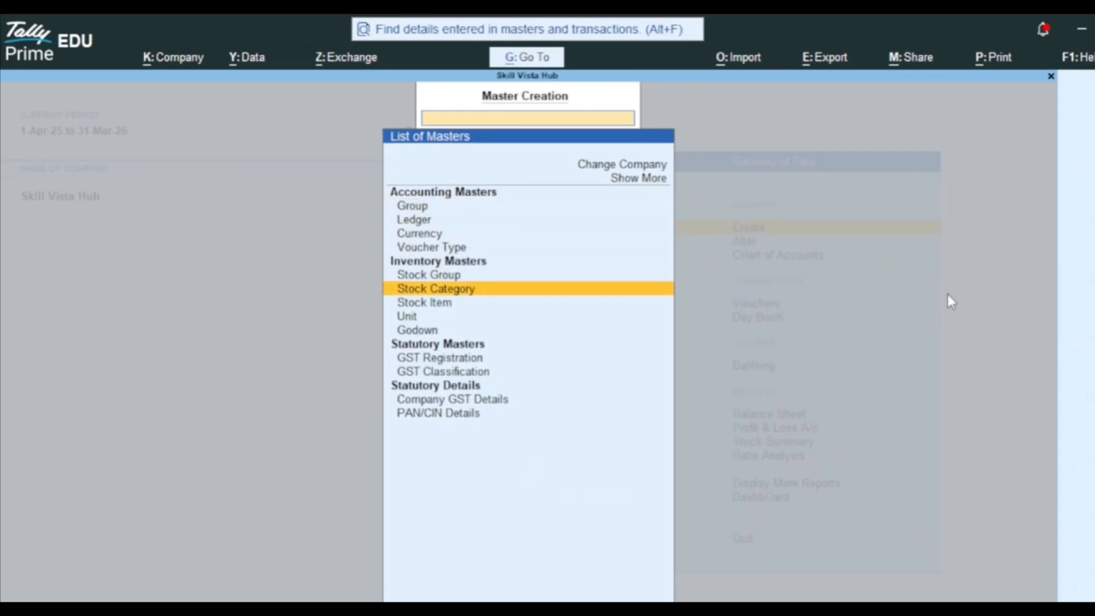
key("Down")
key("Return")
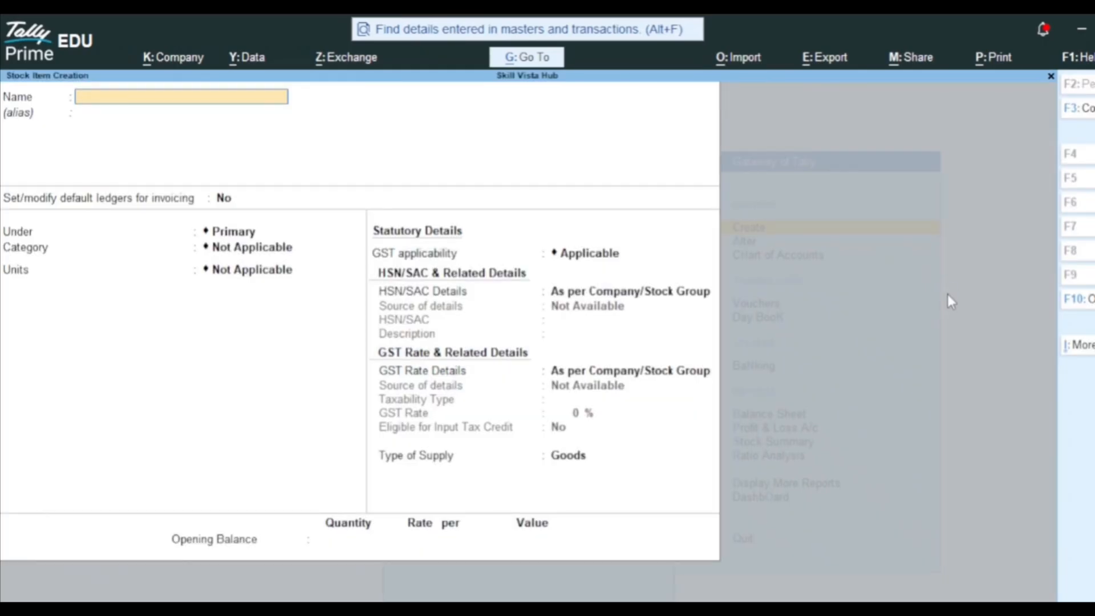
type("Power Bank 10000mAh")
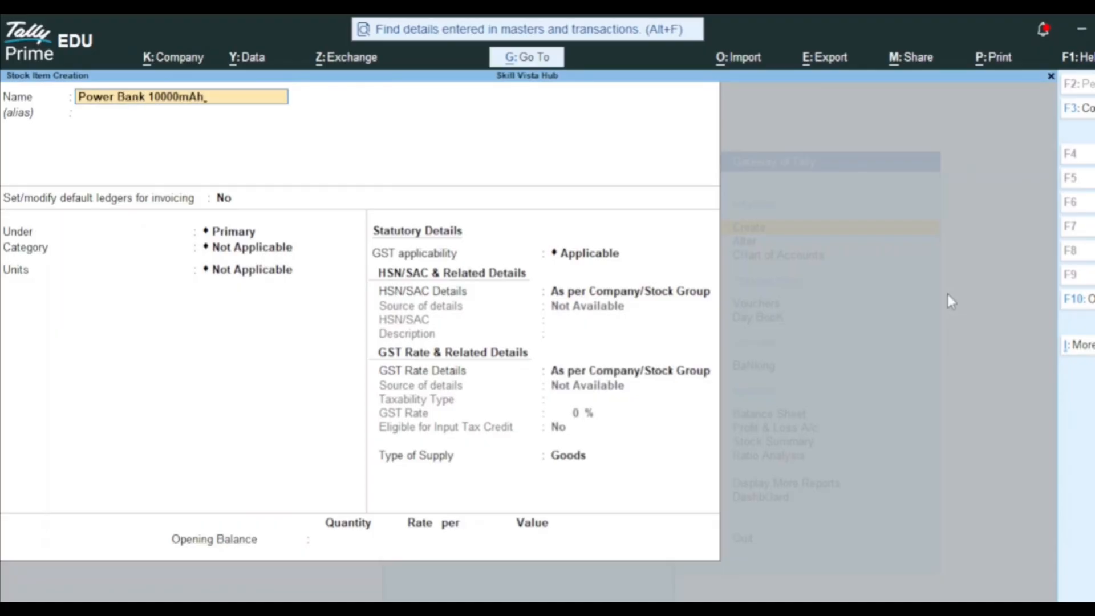
key("Return")
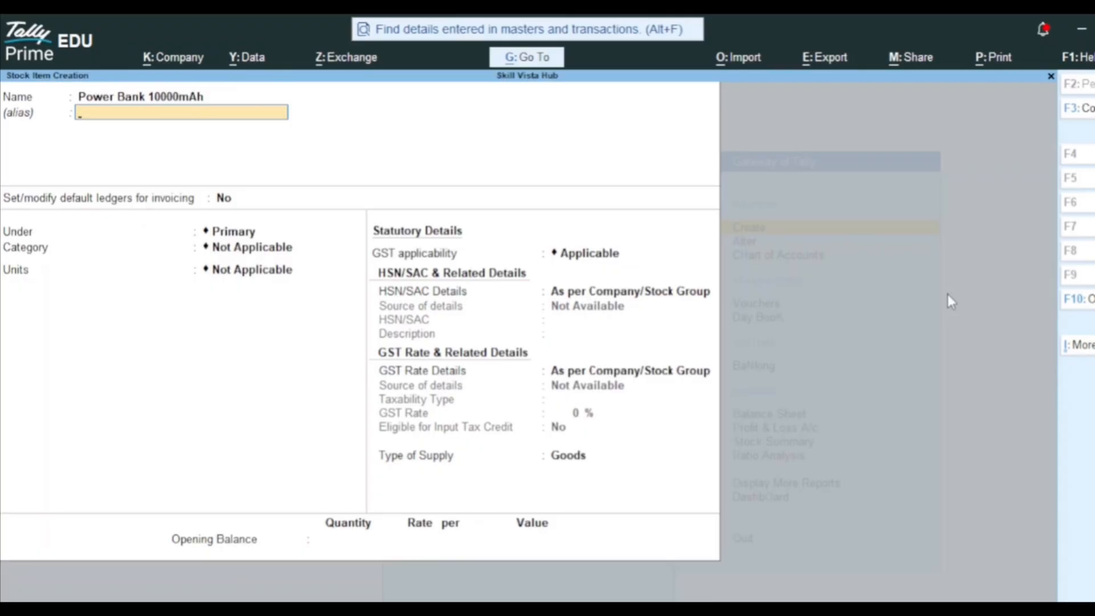
key("Return")
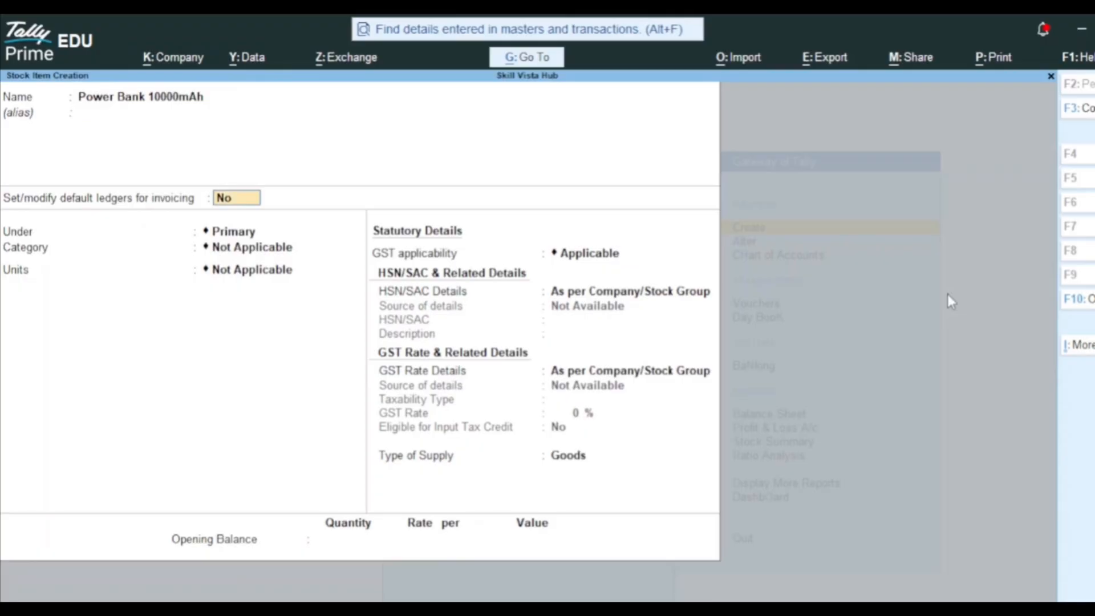
key("Return")
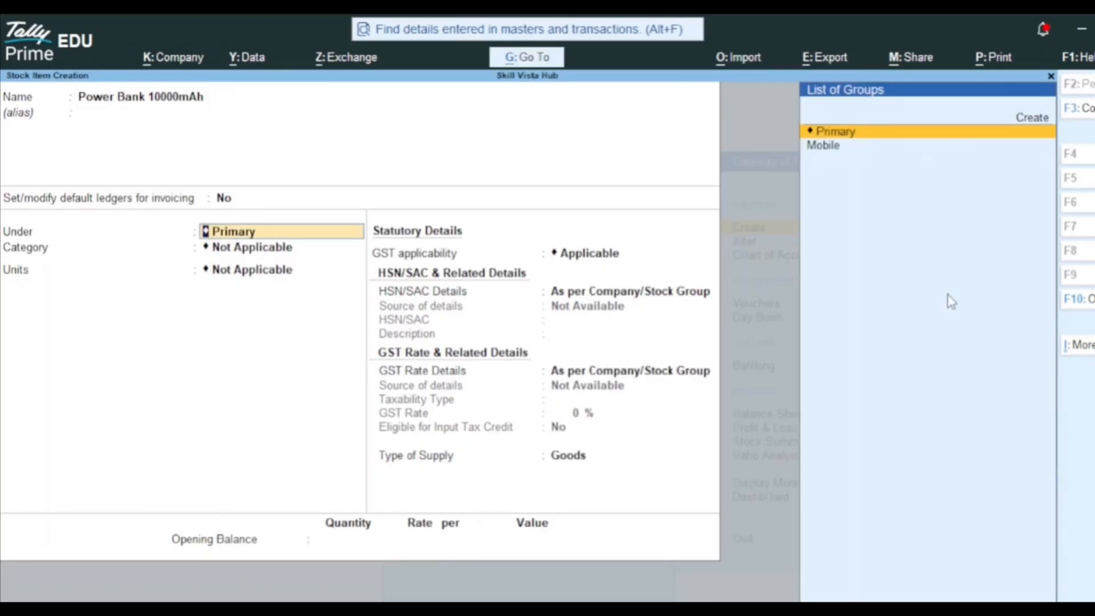
Create a stock group Power Bank under Primary and place the item in it.
key("Up")
key("Return")
type("Power")
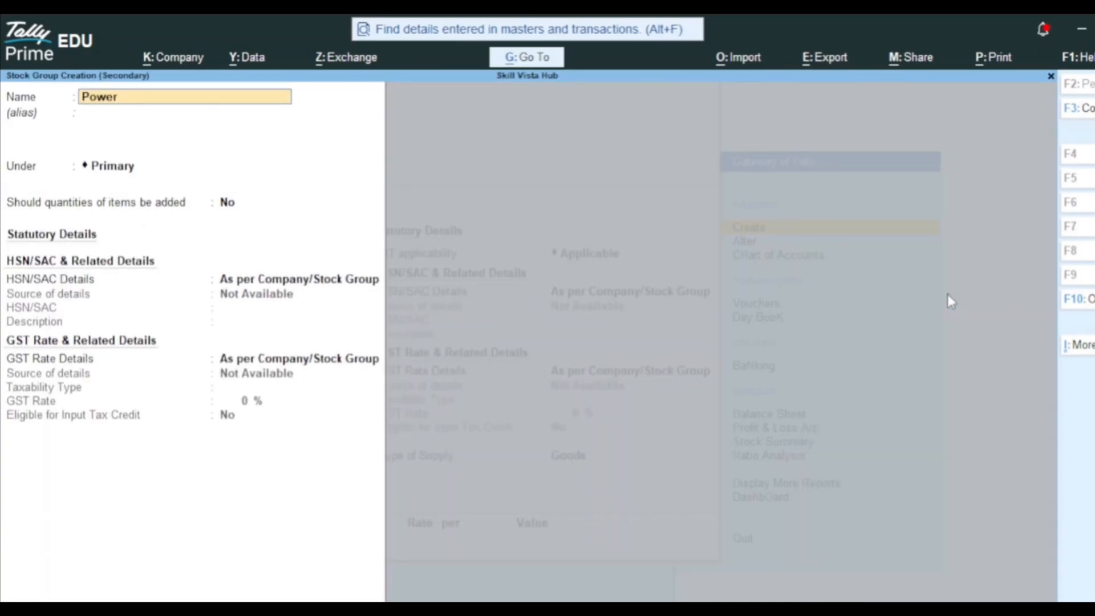
type(" Bank")
key("Return")
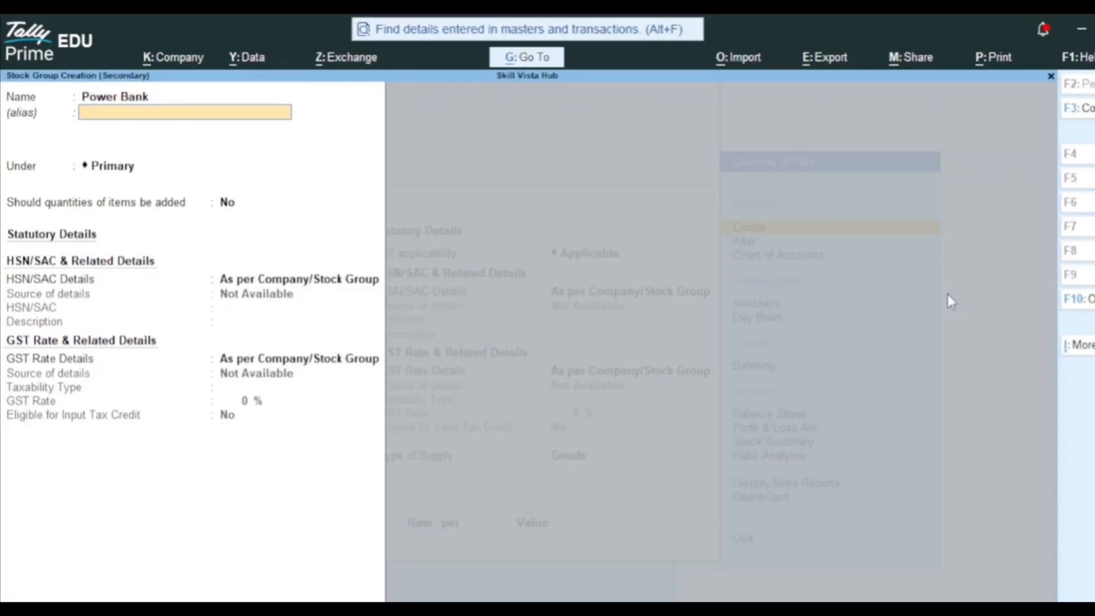
key("ctrl+a")
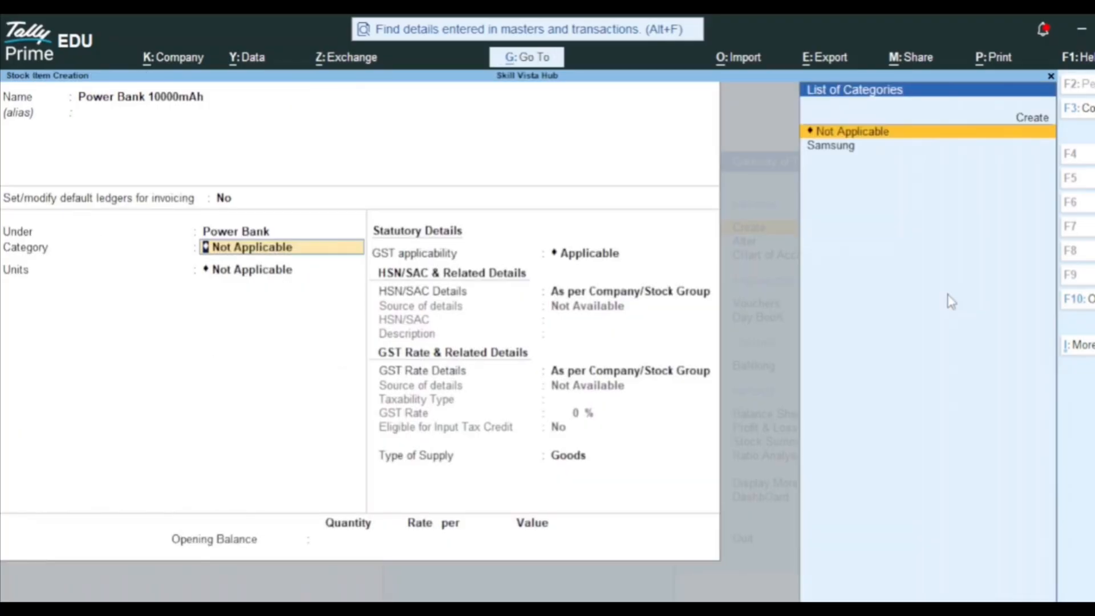
Create a stock category Mi and assign it to the item.
key("Down")
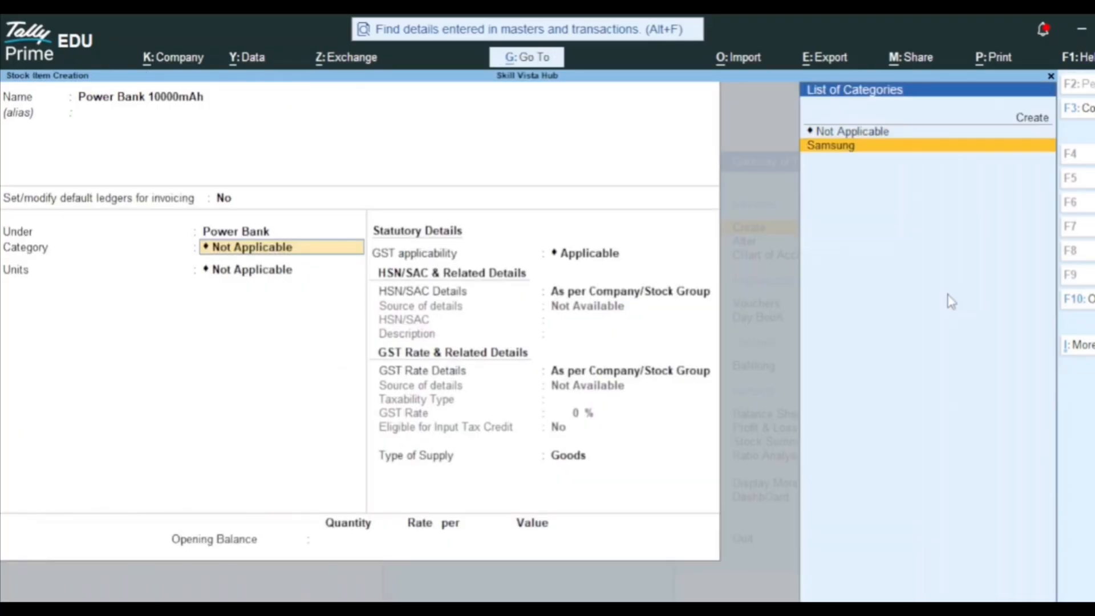
key("Up")
key("Up")
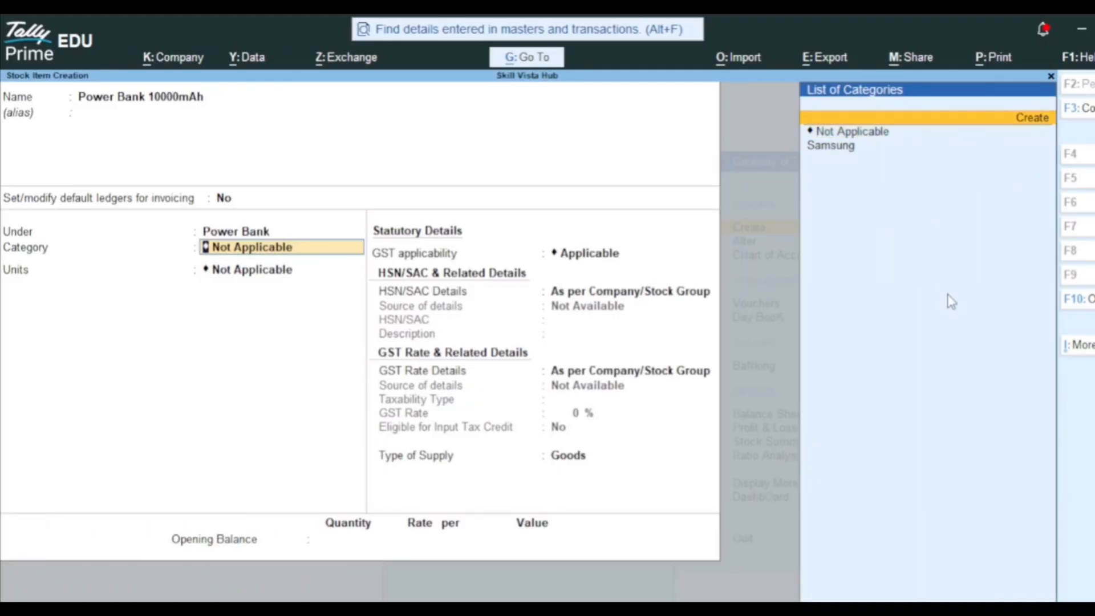
key("Return")
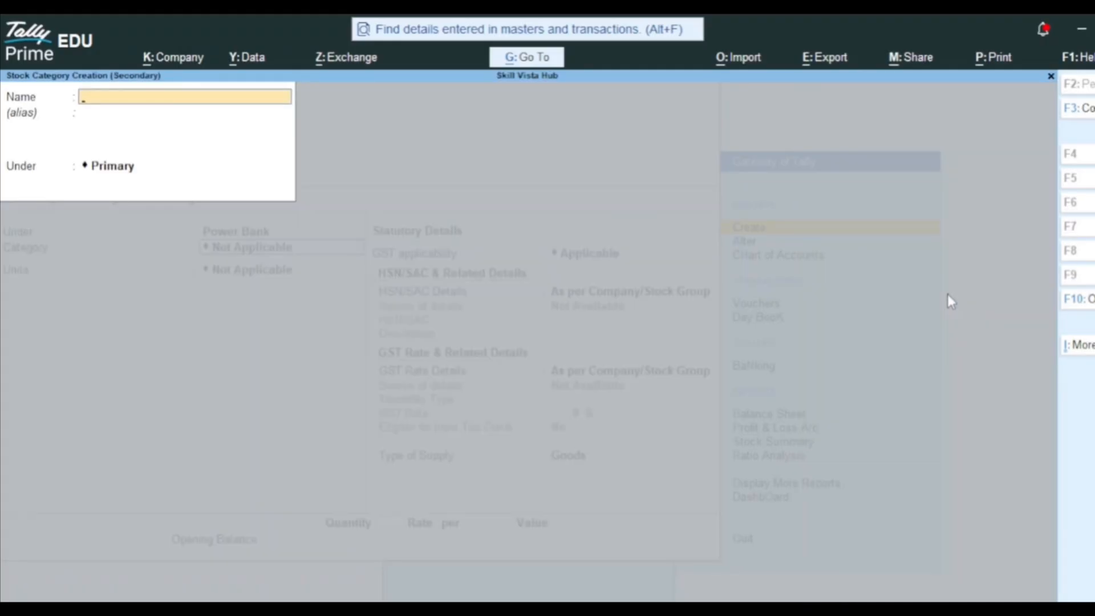
type("Mi")
key("Return")
key("Return")
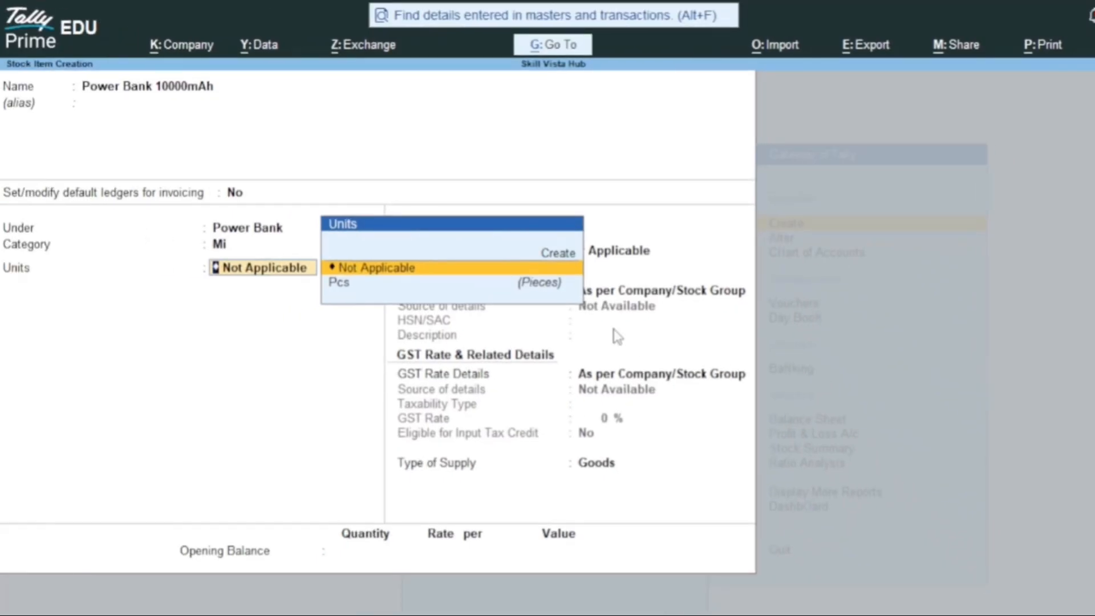
Create a simple unit with the symbol box and use it as the item's unit.
key("Up")
key("Return")
type("box")
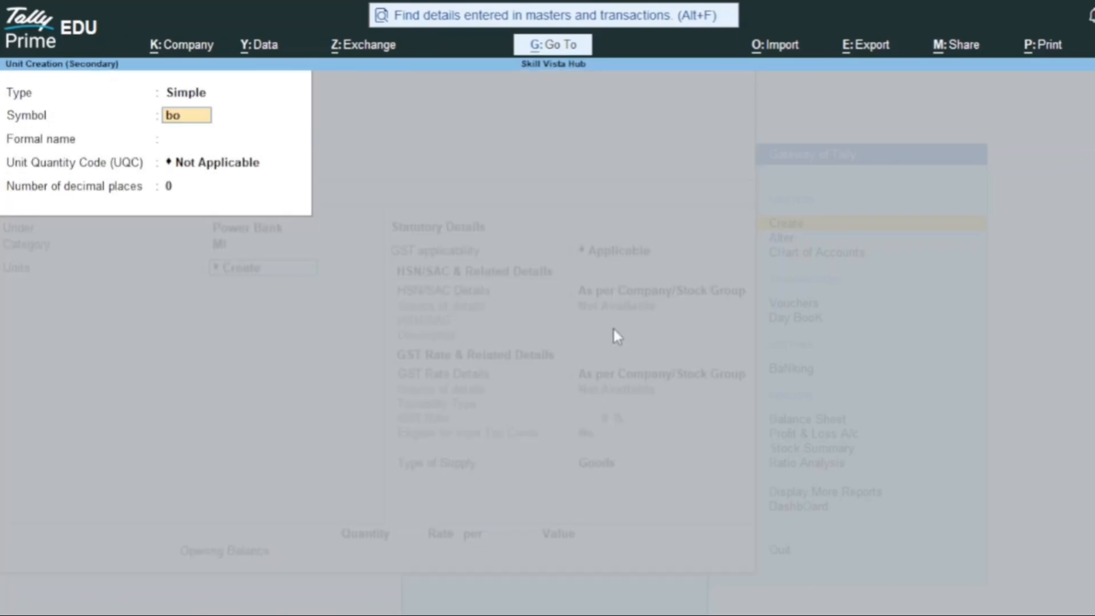
key("Return")
type("box")
key("Return")
key("Return")
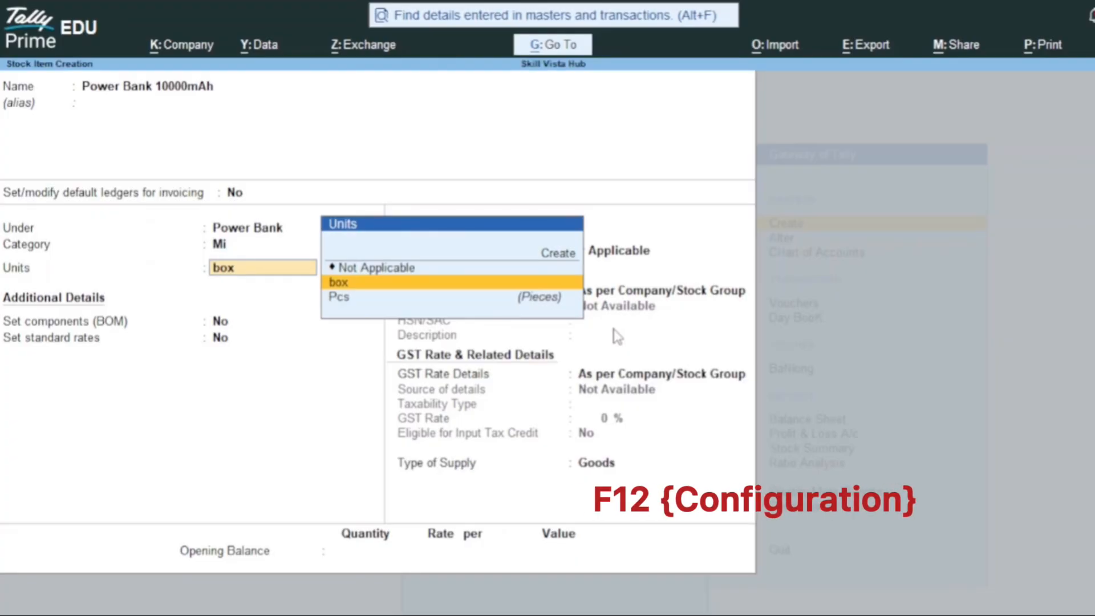
Enable the Use Alternate Units option in the stock item configuration and save the configuration.
key("F12")
key("Down")
key("Down")
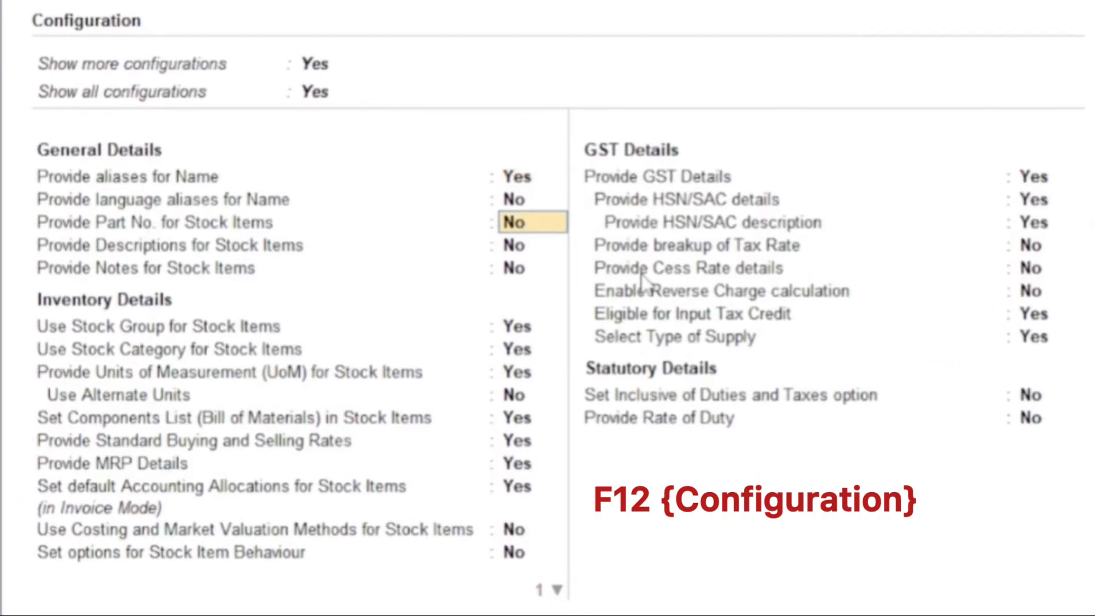
key("Down")
key("Down")
key("Down")
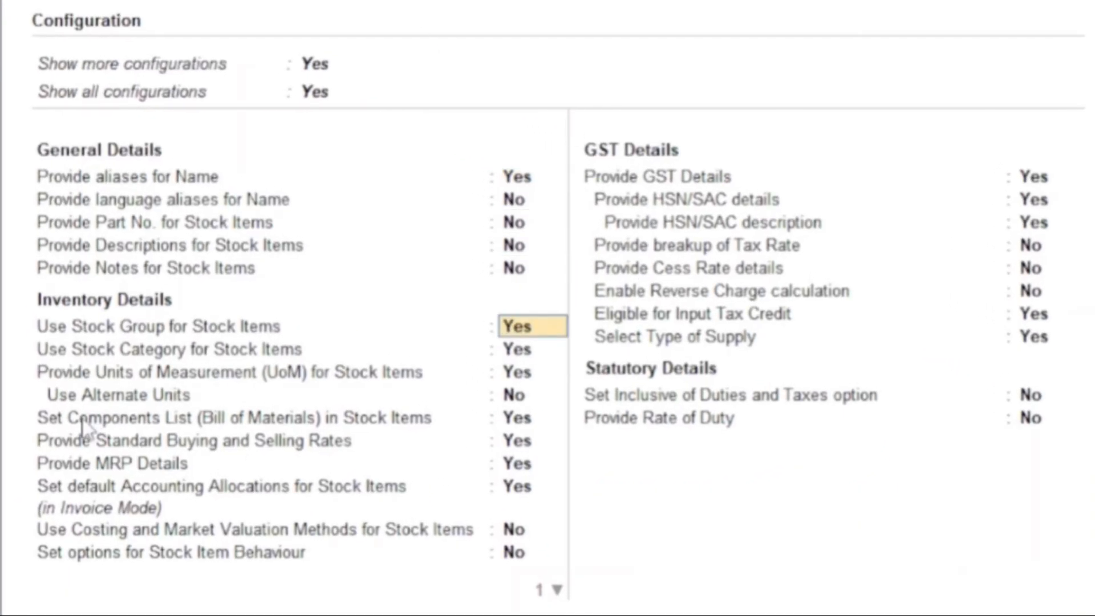
left_click(518, 404)
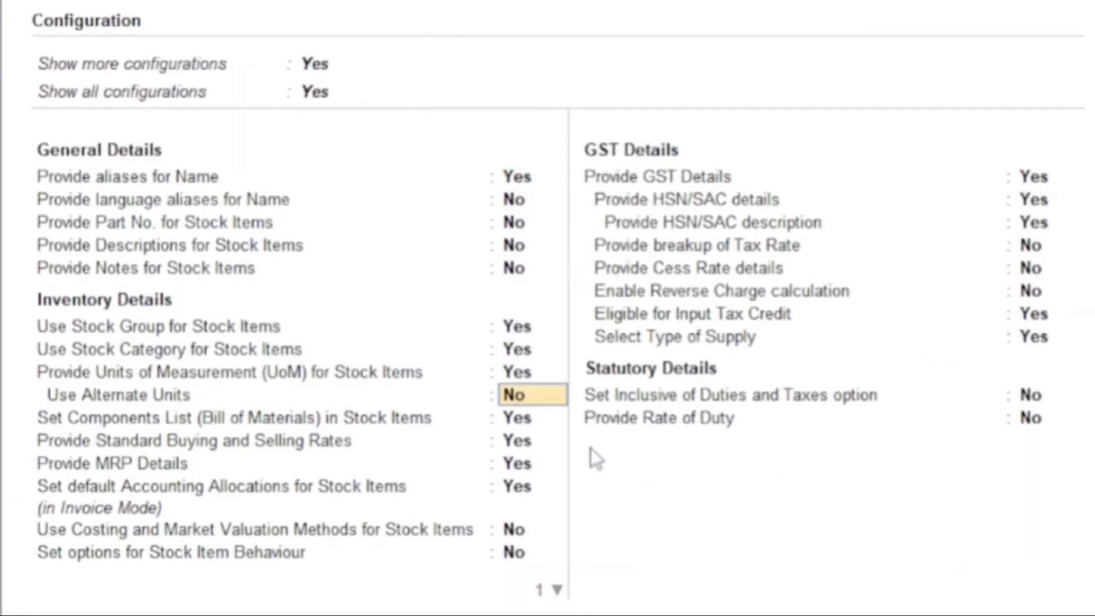
type("y")
key("ctrl+a")
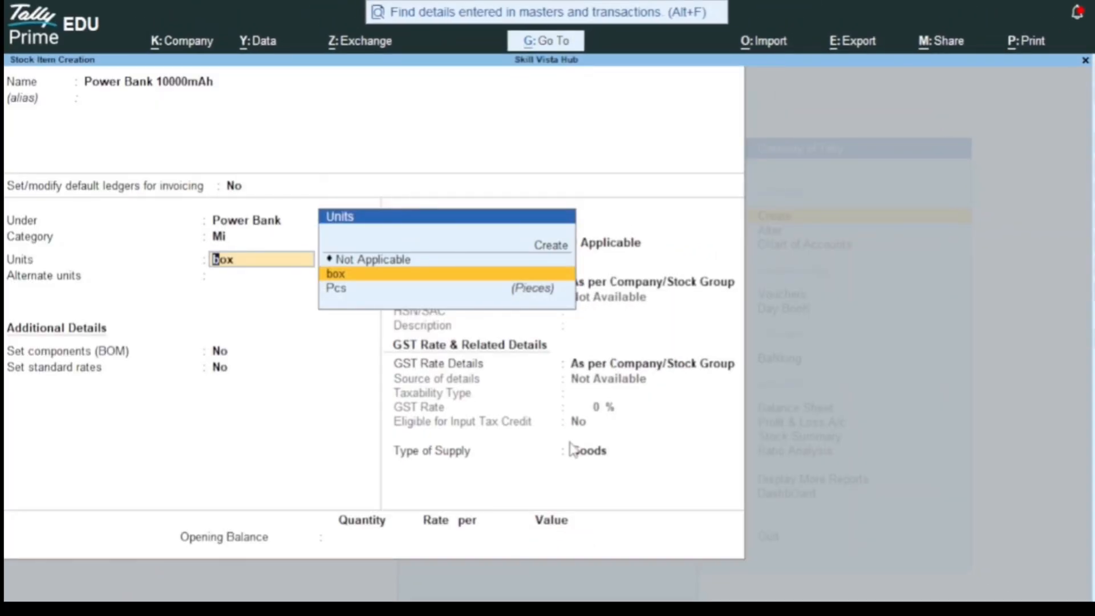
Keep box as the main unit and set Pcs as the alternate unit, with 10 Pcs equal to 1 box.
key("Return")
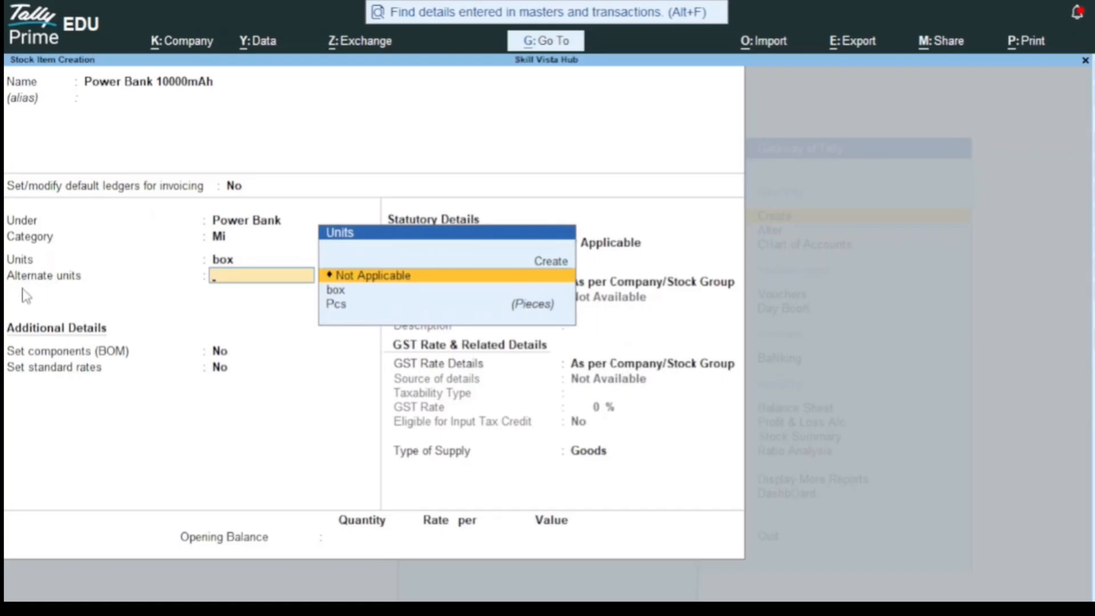
key("Down")
key("Down")
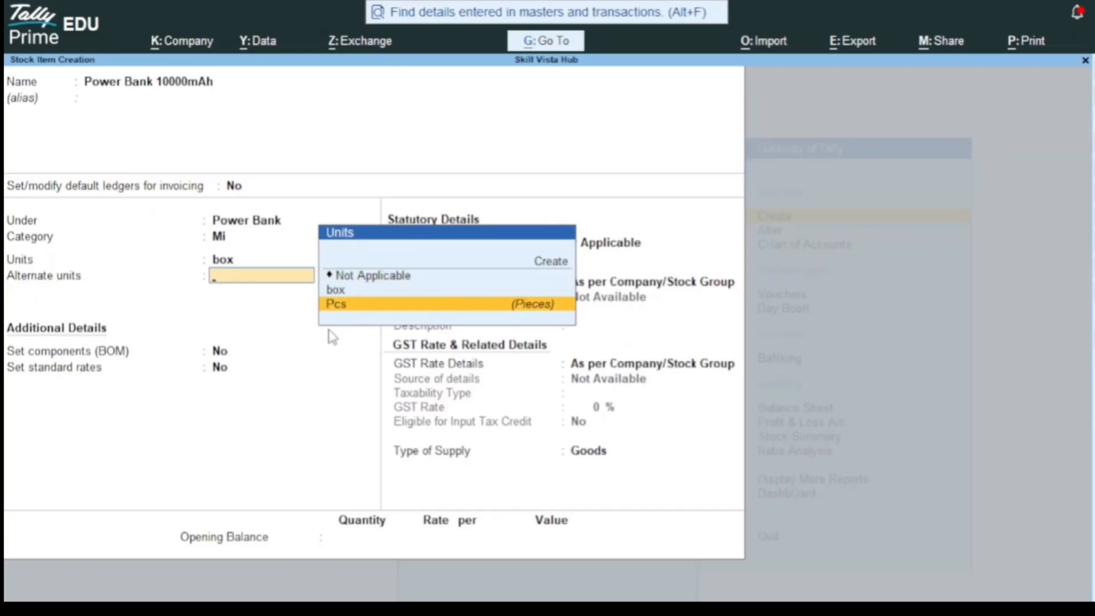
key("Up")
key("Down")
key("Return")
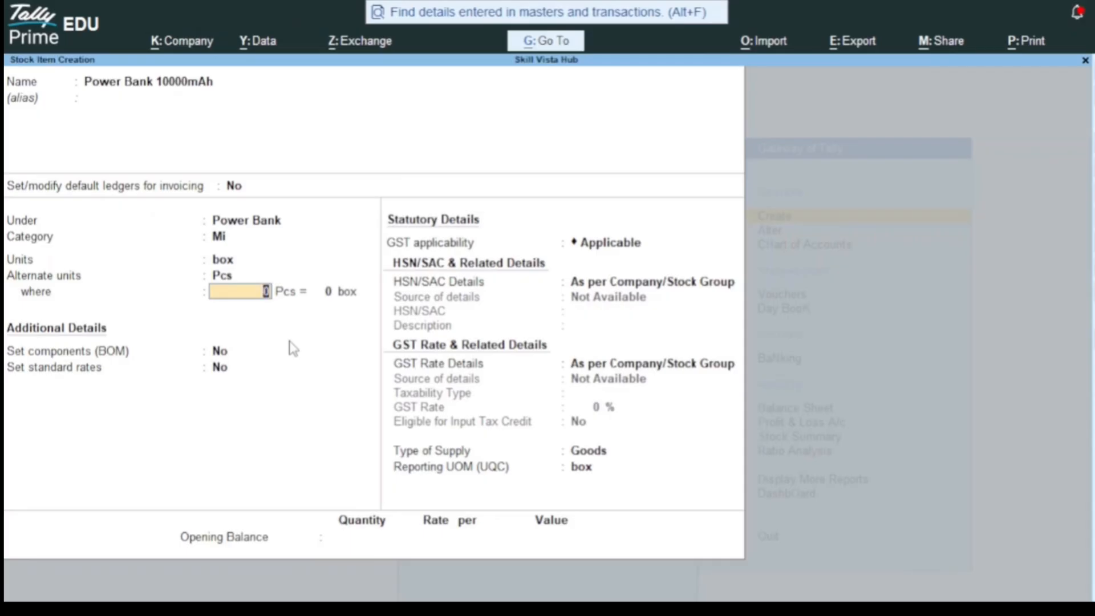
type("10")
key("Return")
type("1")
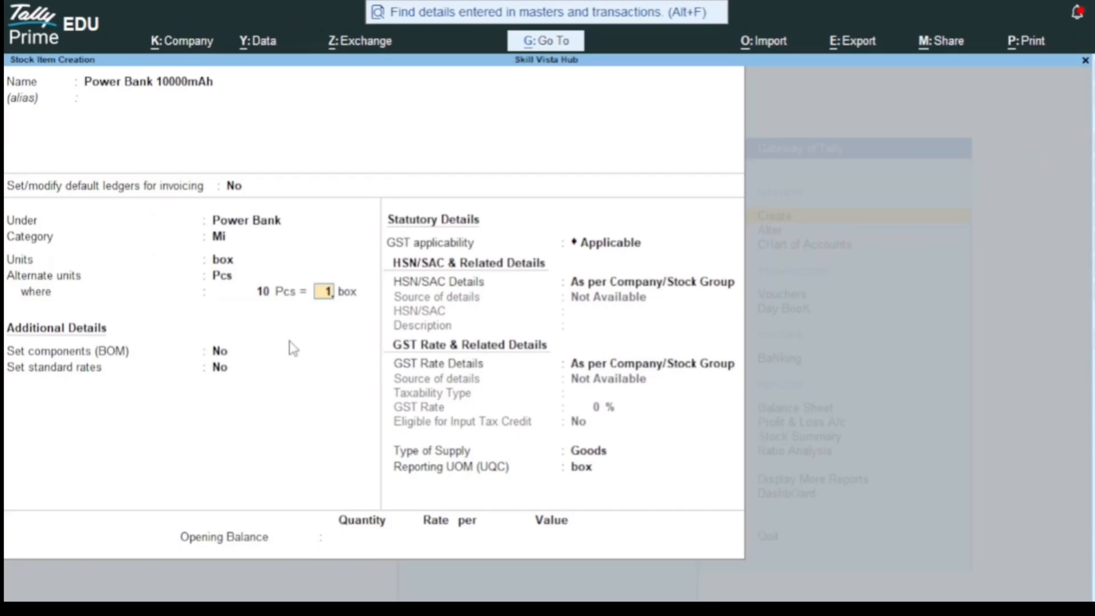
key("Return")
Leave components and standard rates at No, then specify HSN/SAC details directly on the item with code 8507.
key("Return")
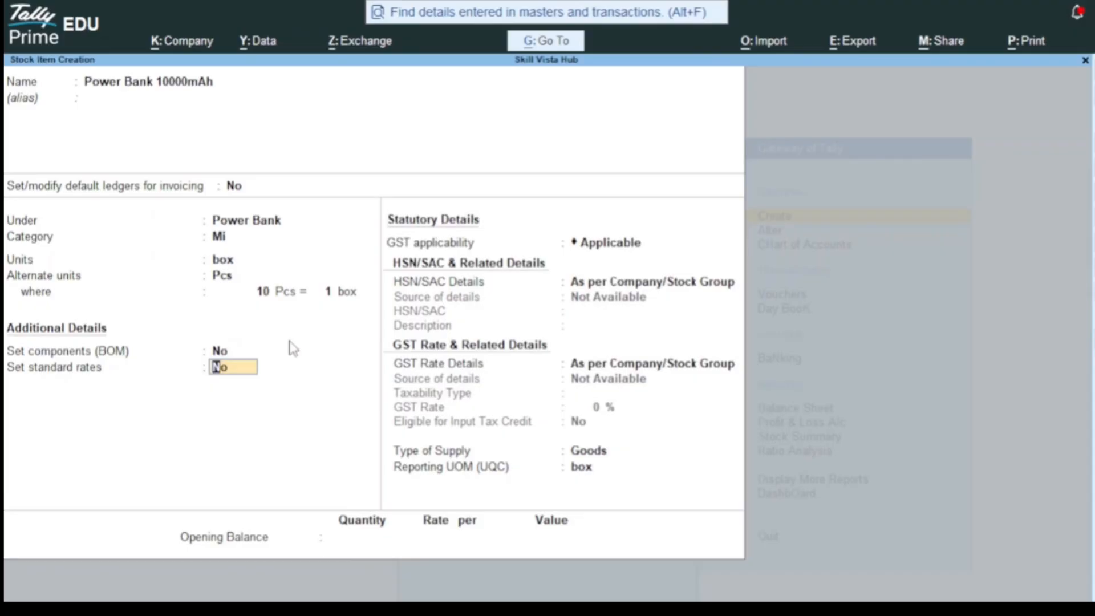
key("Return")
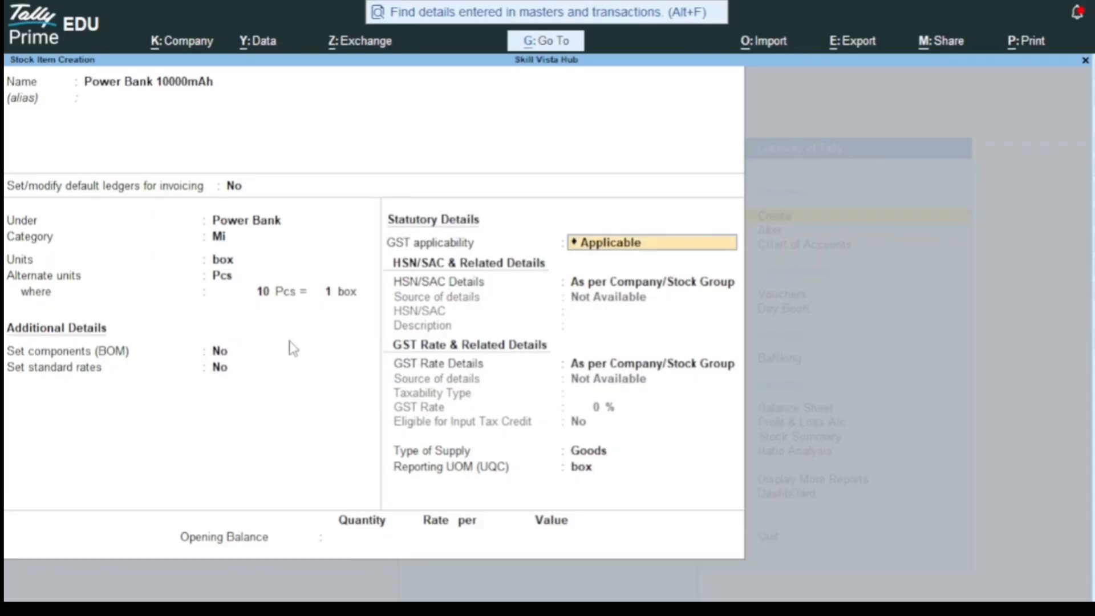
key("Return")
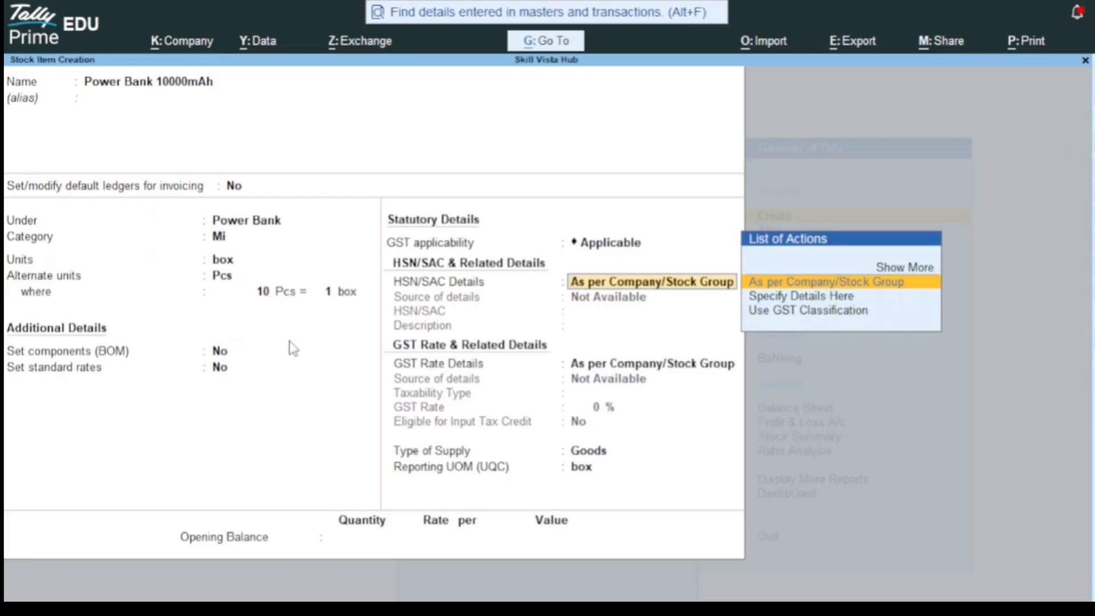
key("Down")
key("Return")
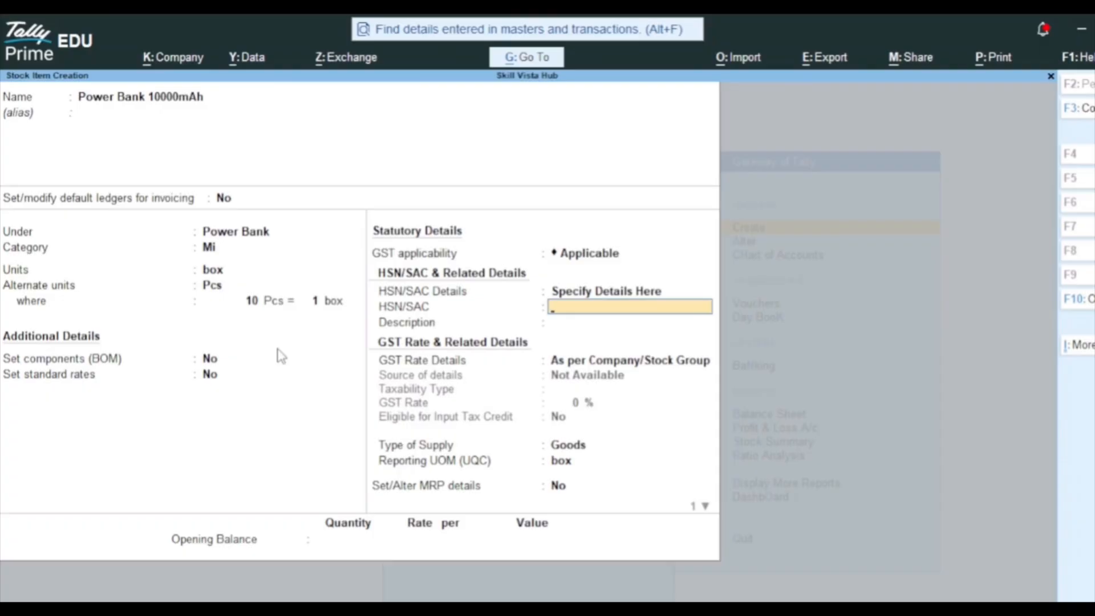
type("8507")
key("Return")
key("Return")
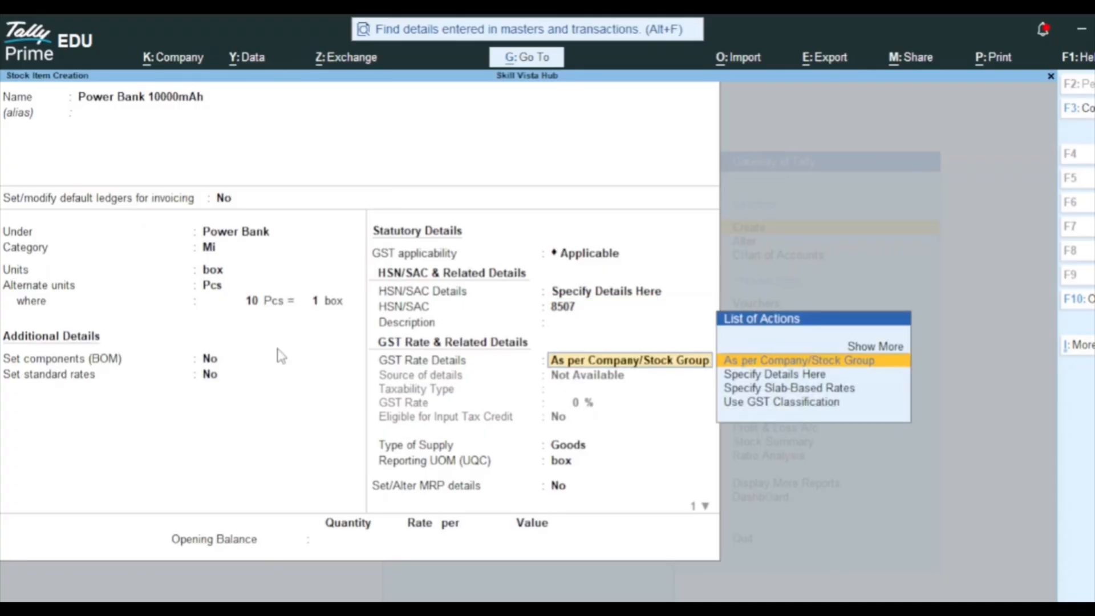
Specify the GST rate details directly on the item as Taxable with a GST rate of 18%.
key("Down")
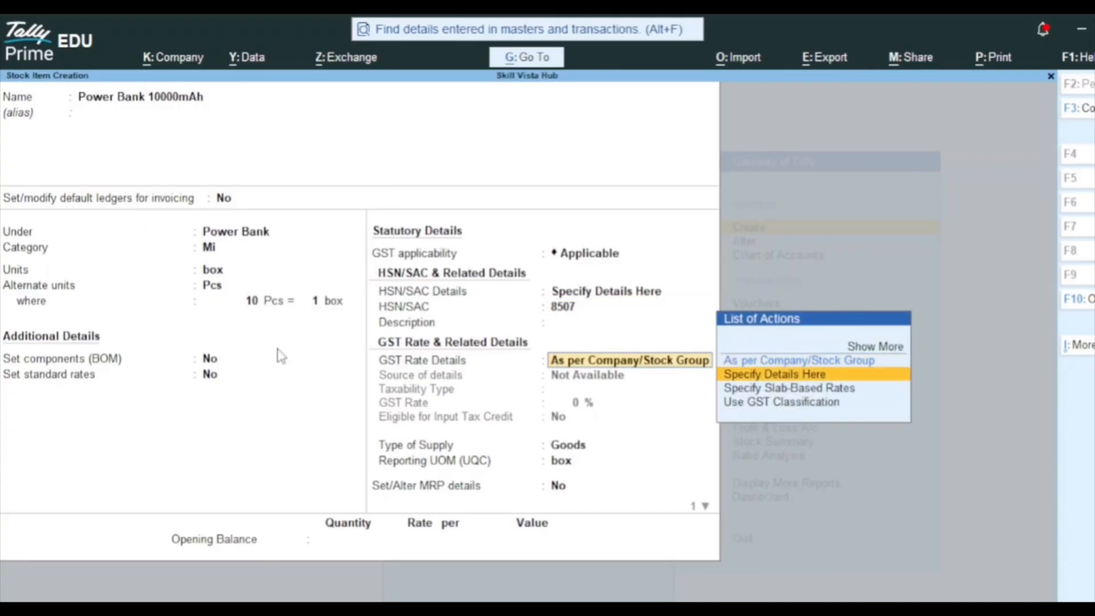
key("Return")
key("Return")
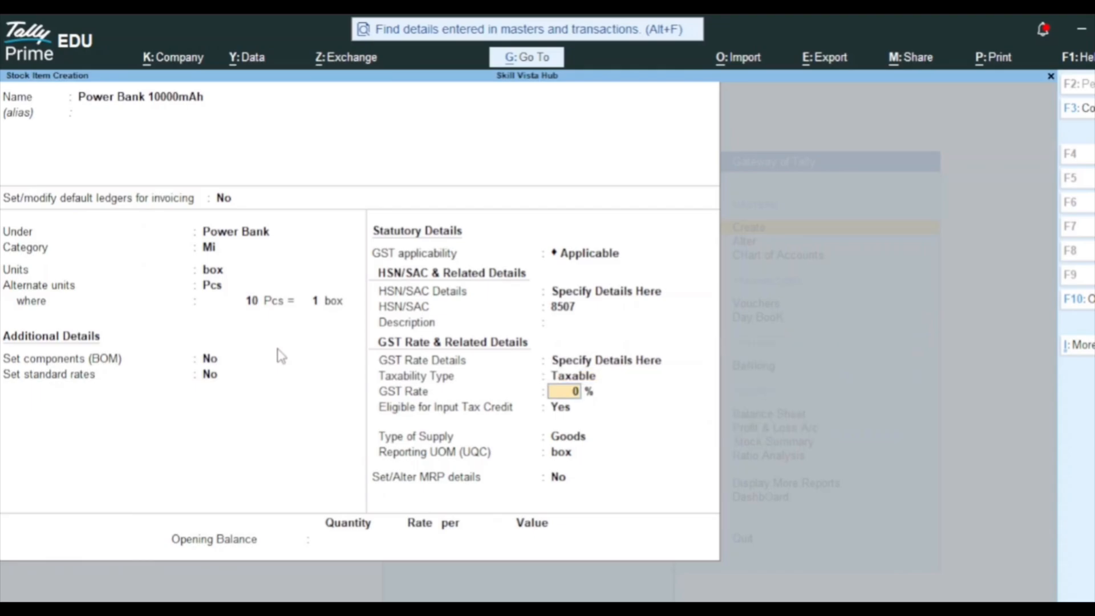
type("18")
key("Return")
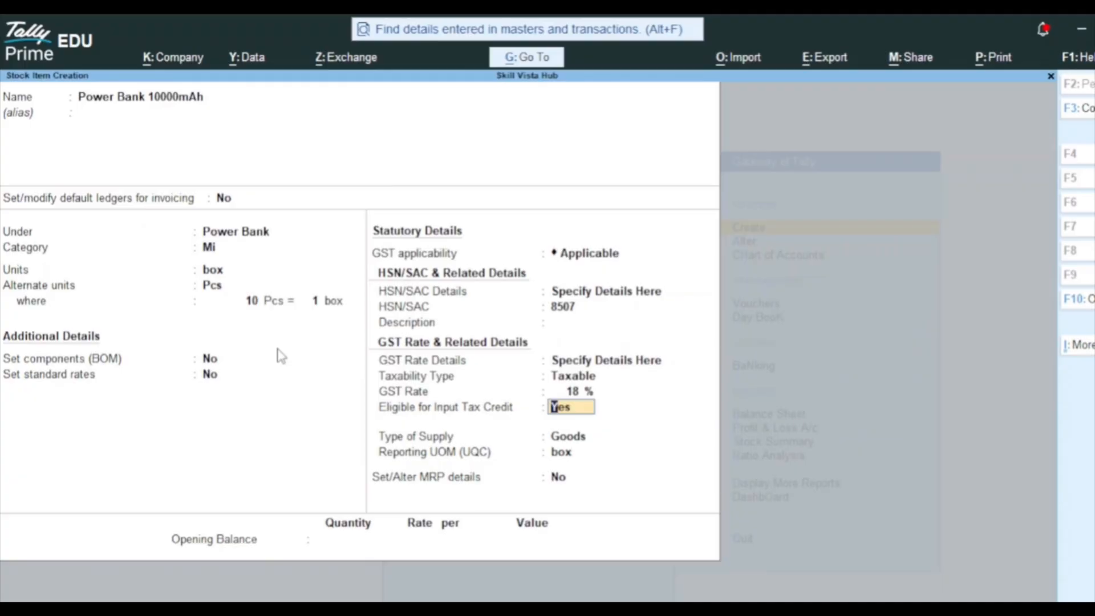
Keep input tax credit eligibility at Yes, supply type Goods and reporting unit box, and save the stock item.
key("Return")
key("Return")
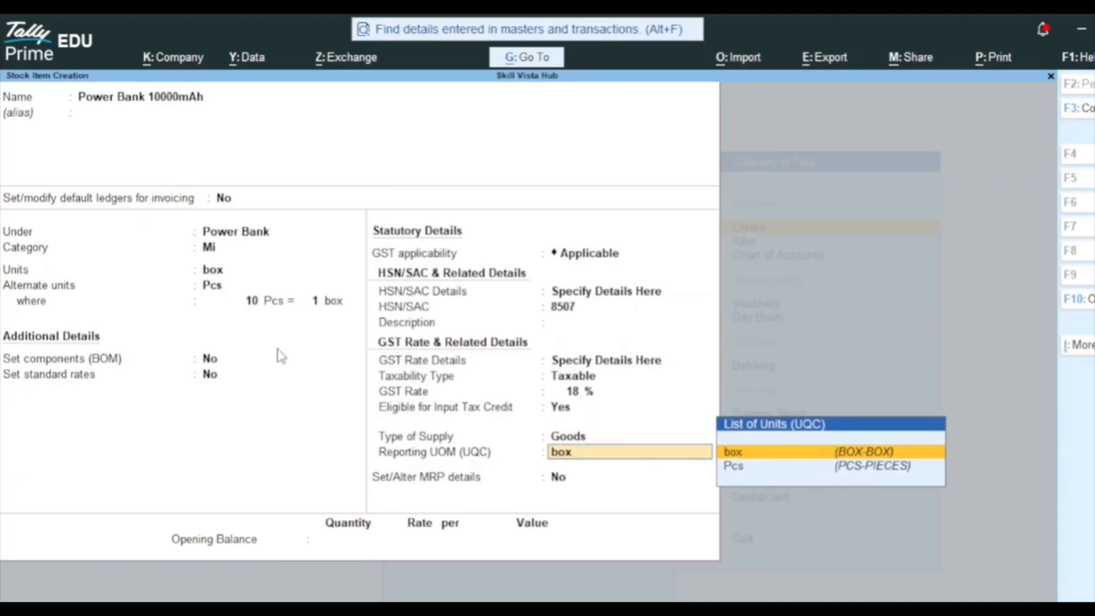
key("Return")
key("Return")
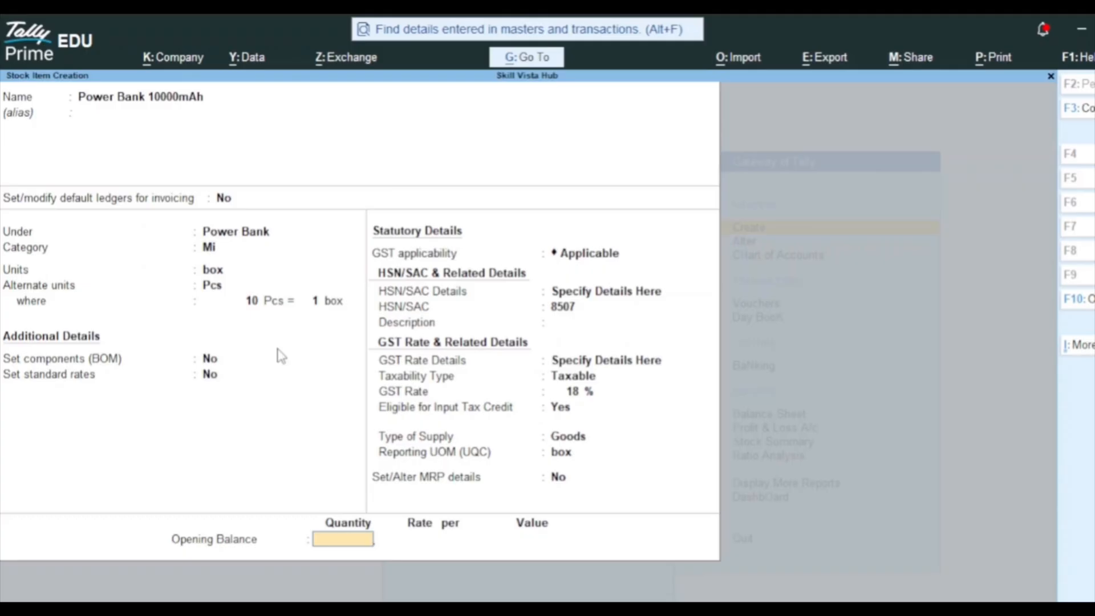
key("ctrl+a")
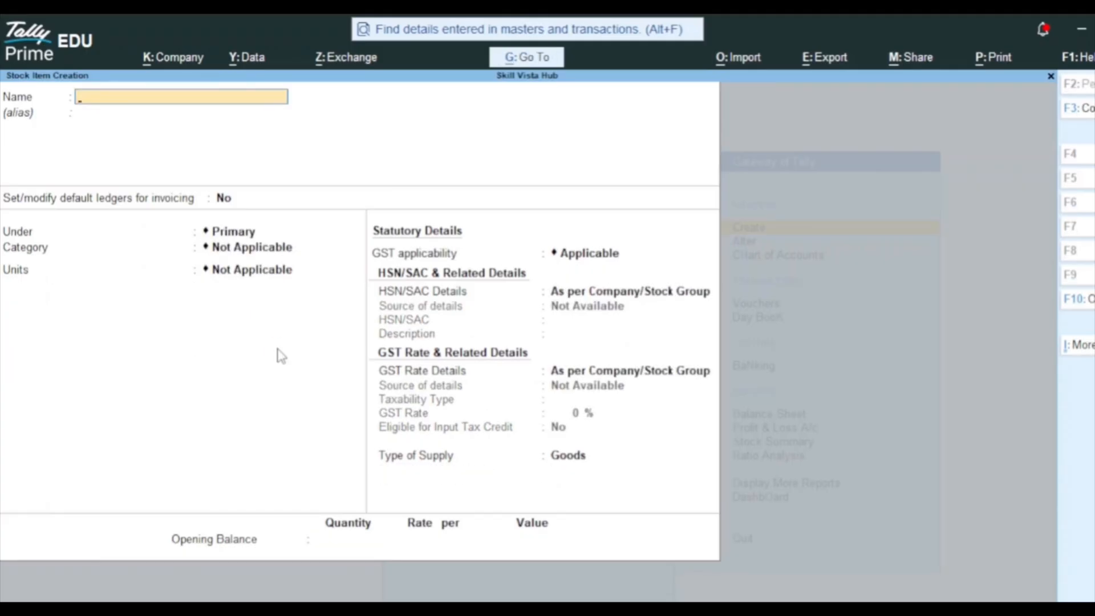
Leave stock item creation and open the Power Bank 10000mAh stock item for alteration.
key("Escape")
key("Escape")
key("Down")
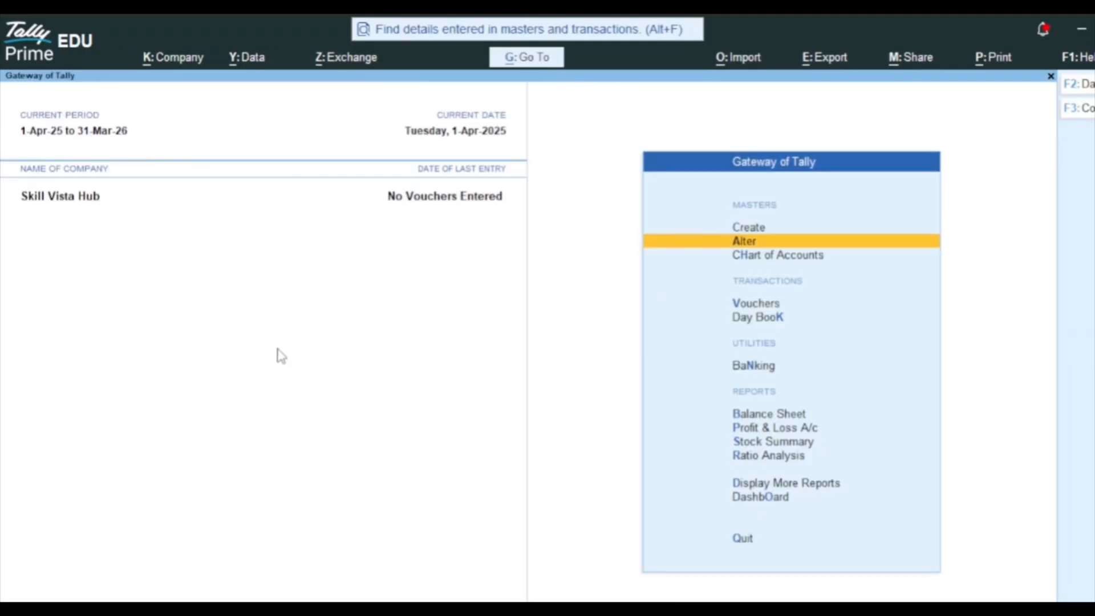
key("Return")
key("Down")
key("Down")
key("Down")
key("Down")
key("Down")
key("Down")
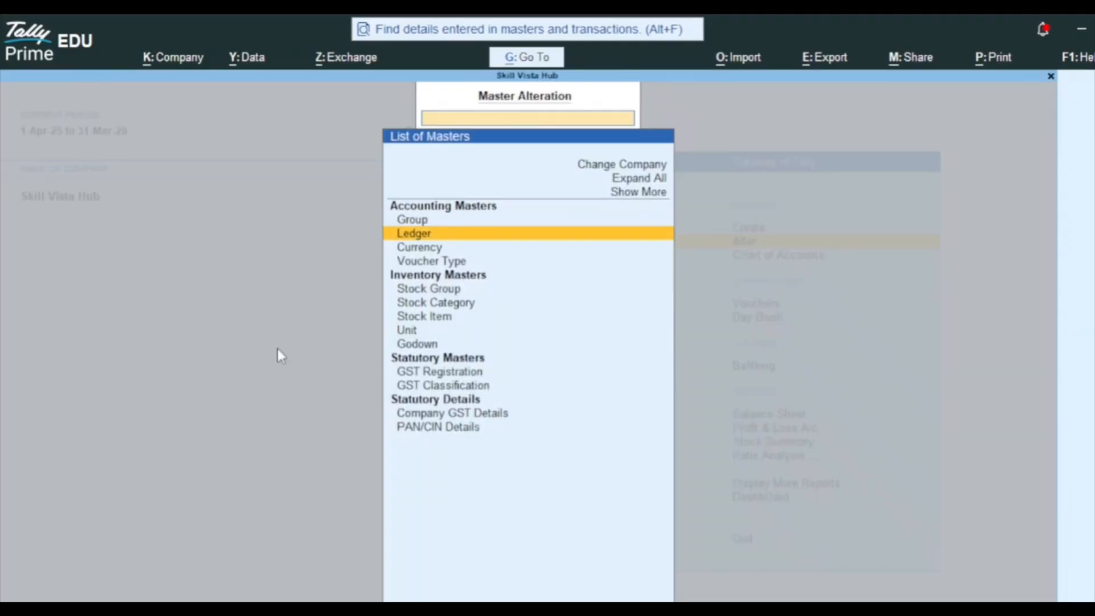
key("Return")
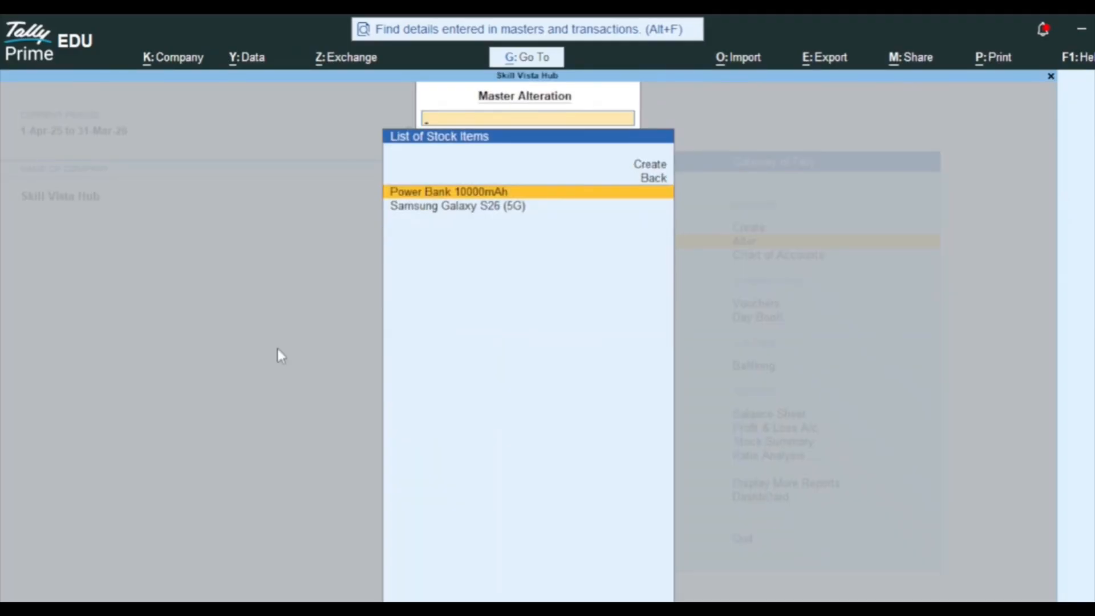
key("Down")
key("Up")
key("Return")
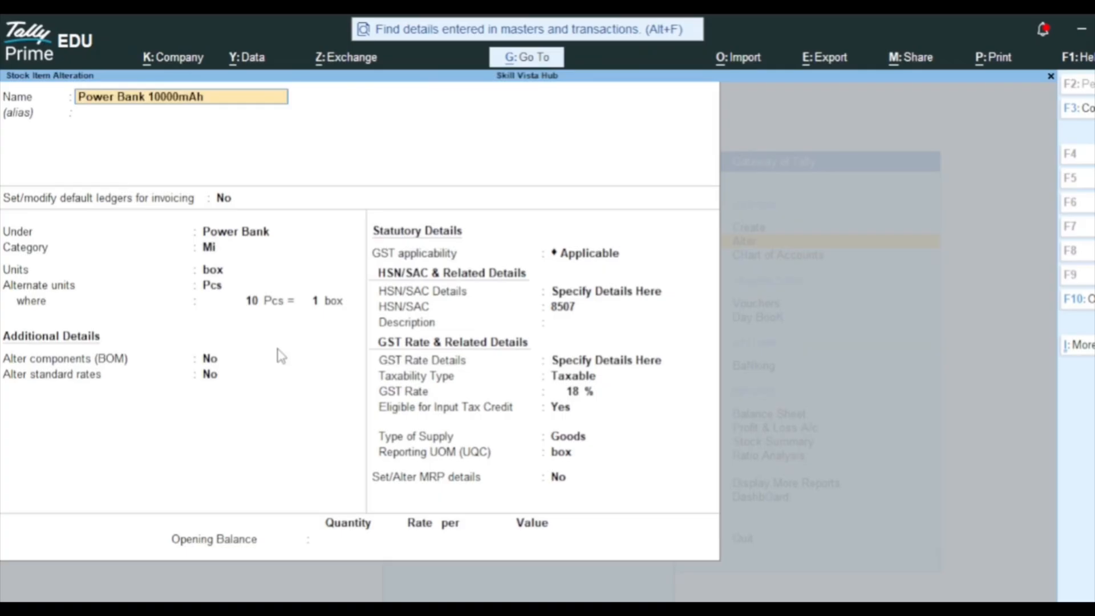
Check the item's unit fields and the Use Alternate Units option in the stock item configuration.
key("Return")
key("Return")
key("Return")
key("Return")
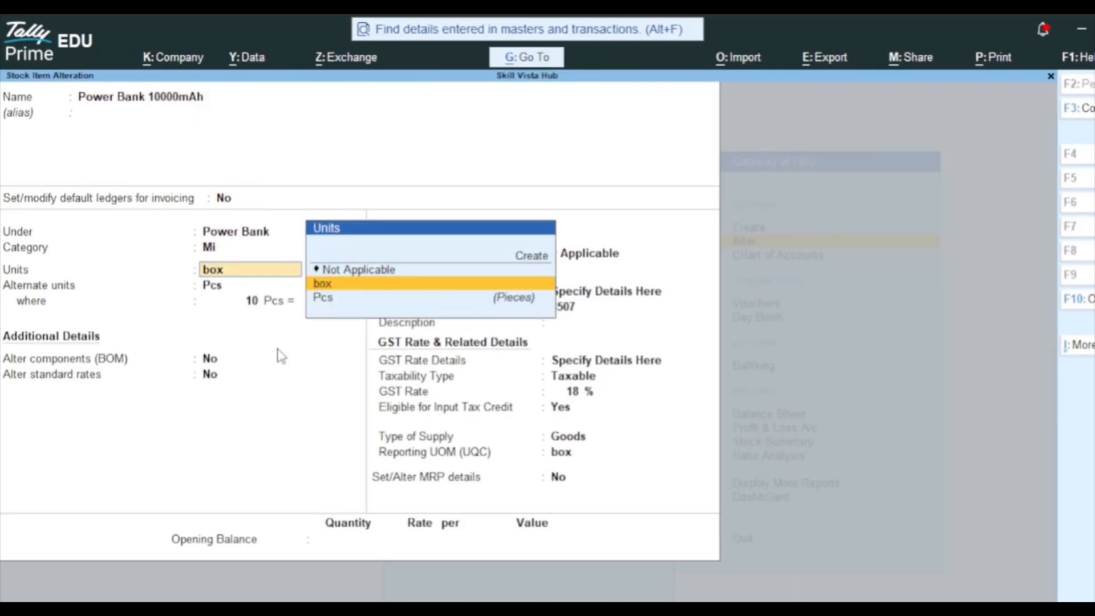
key("Return")
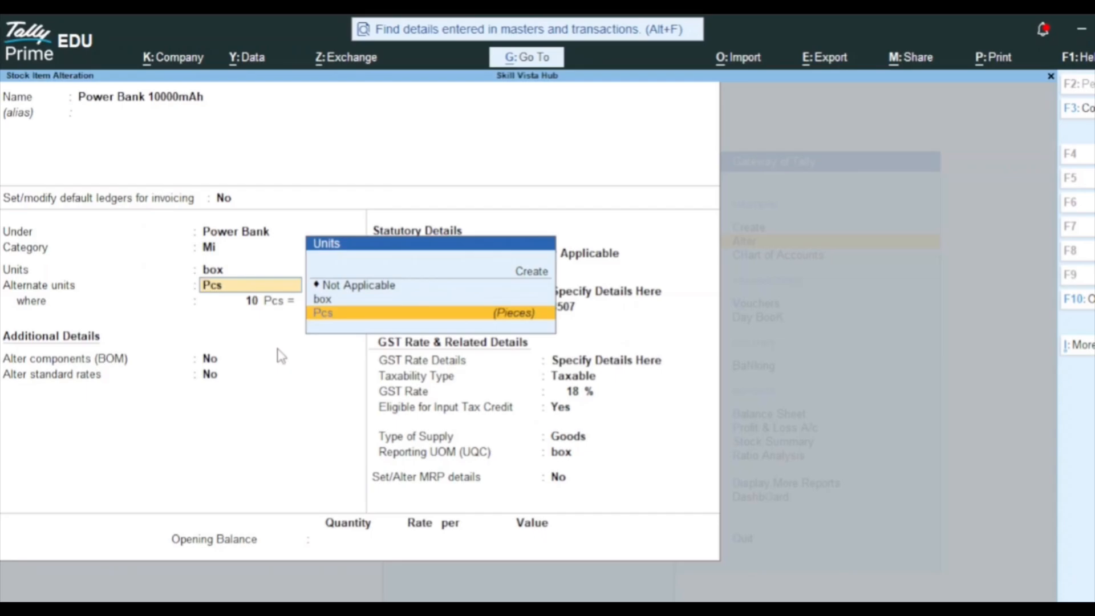
key("F12")
key("Up")
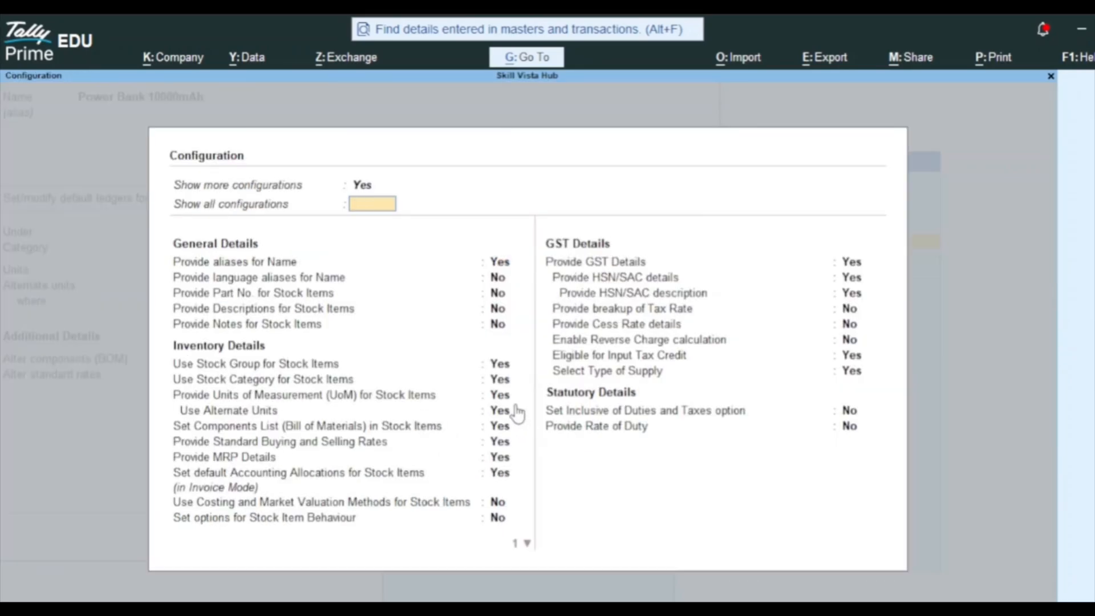
key("Escape")
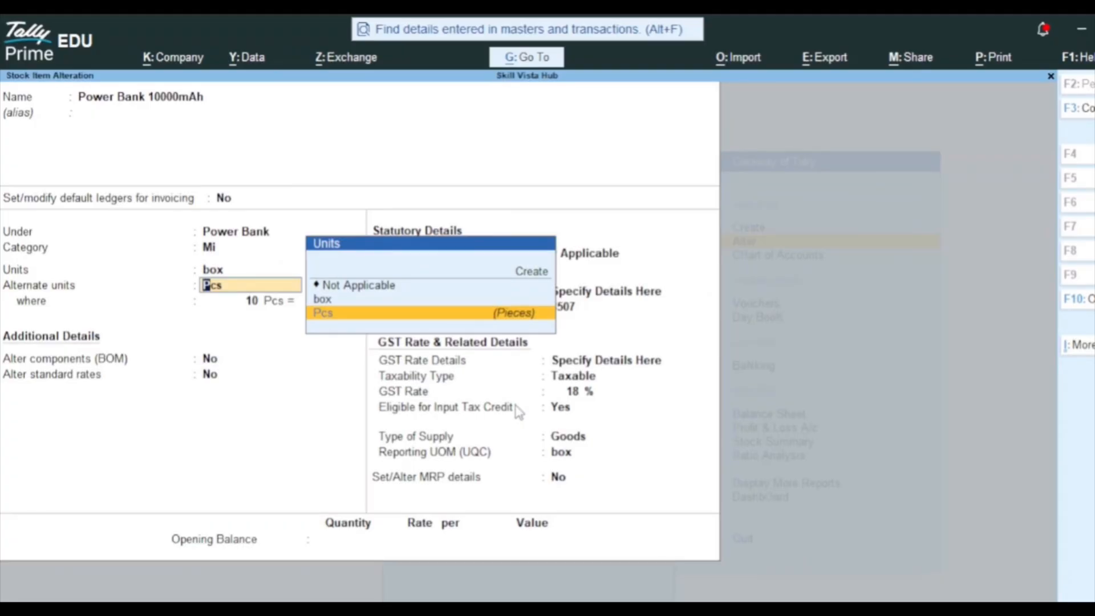
Keep box as the main unit and Pcs as the alternate unit, and save the altered item.
key("BackSpace")
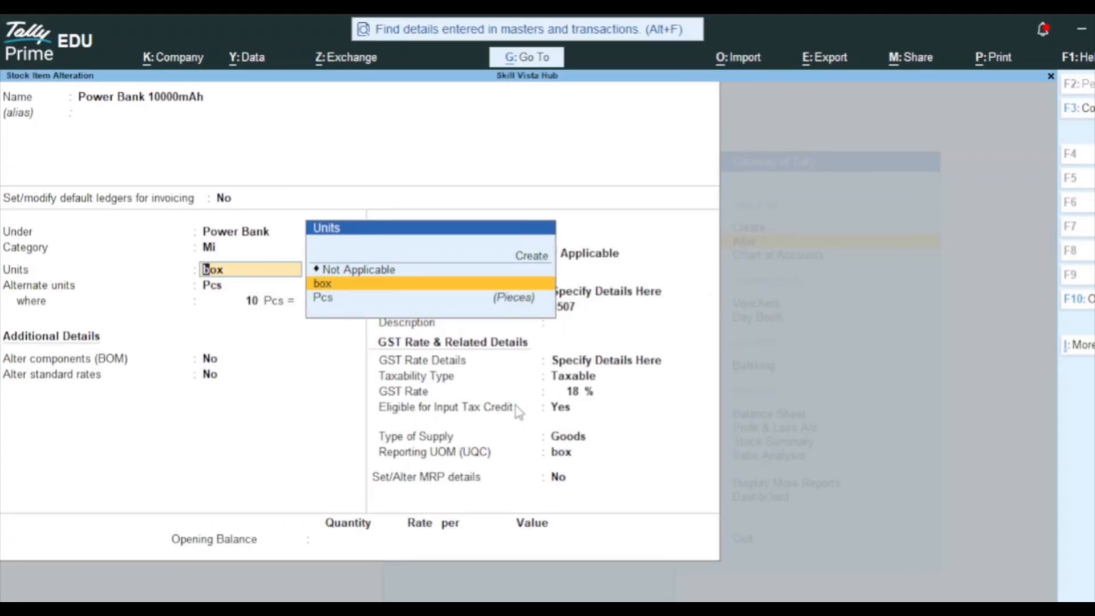
key("Return")
key("Return")
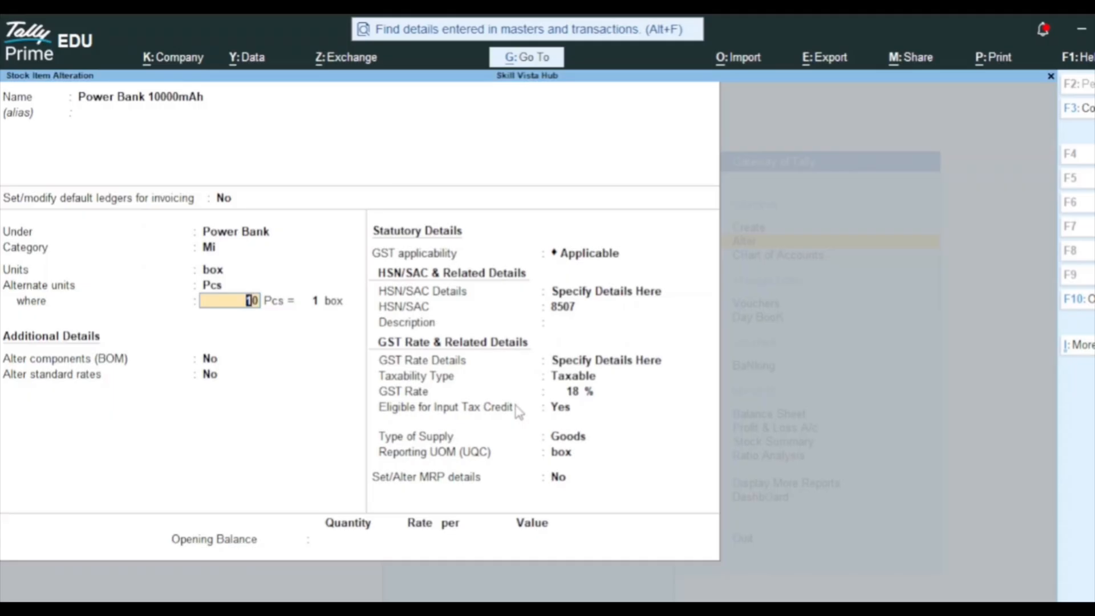
key("ctrl+a")
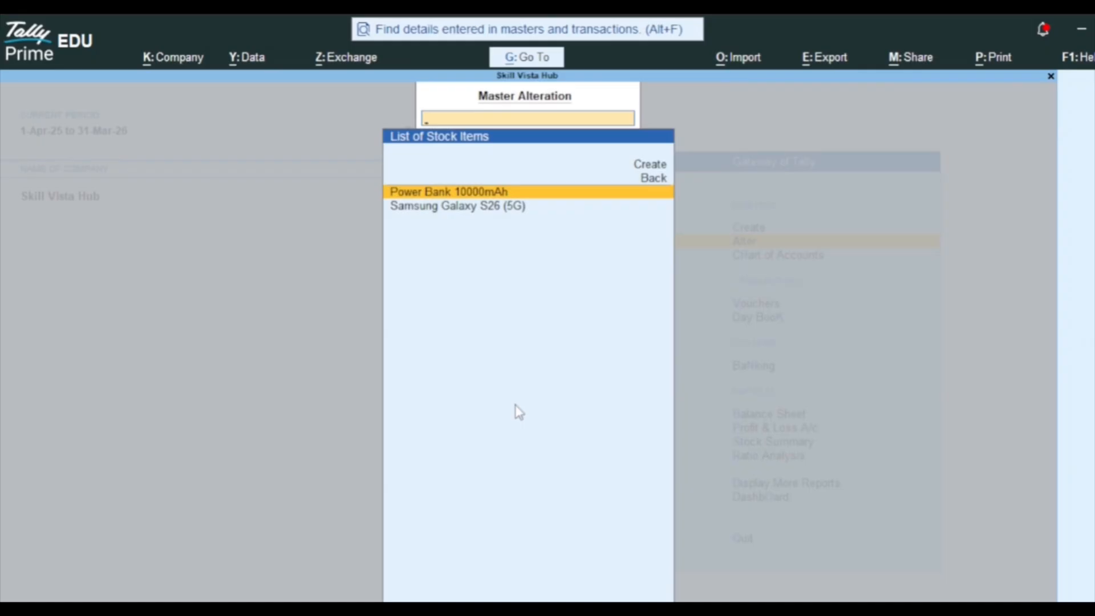
Leave the list of items to alter and open a blank form for creating another stock item.
key("Escape")
key("Escape")
key("Up")
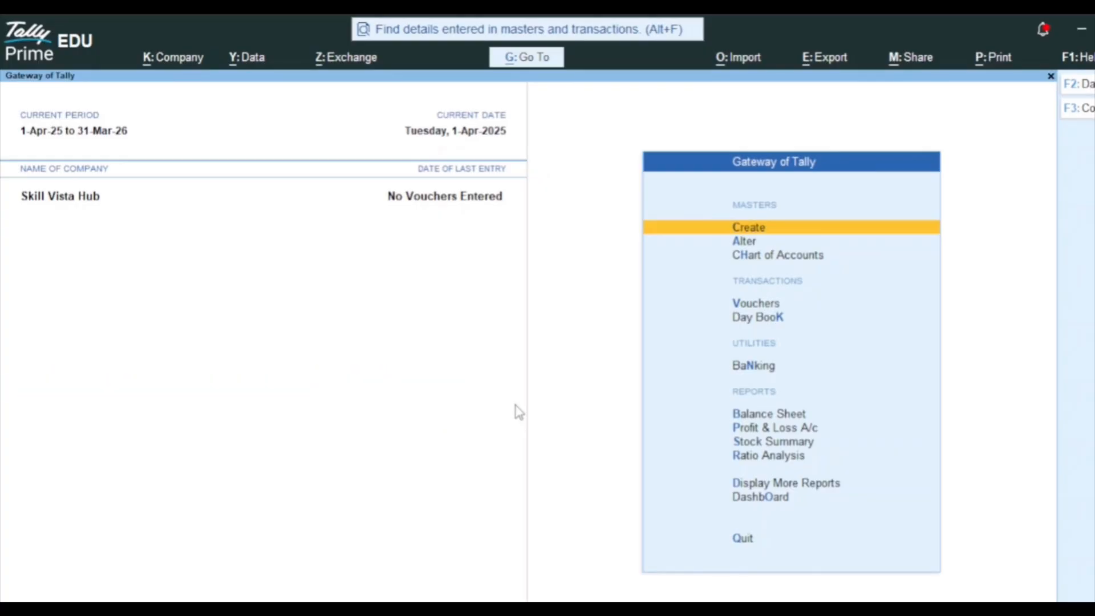
key("Return")
key("Down")
key("Down")
key("Down")
key("Down")
key("Down")
key("Down")
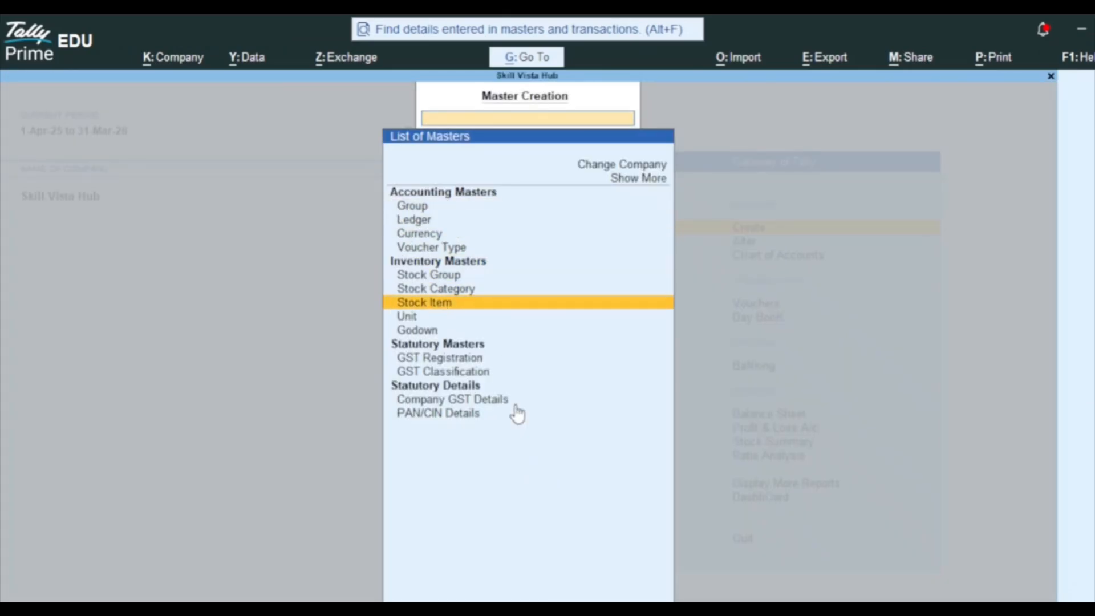
key("Return")
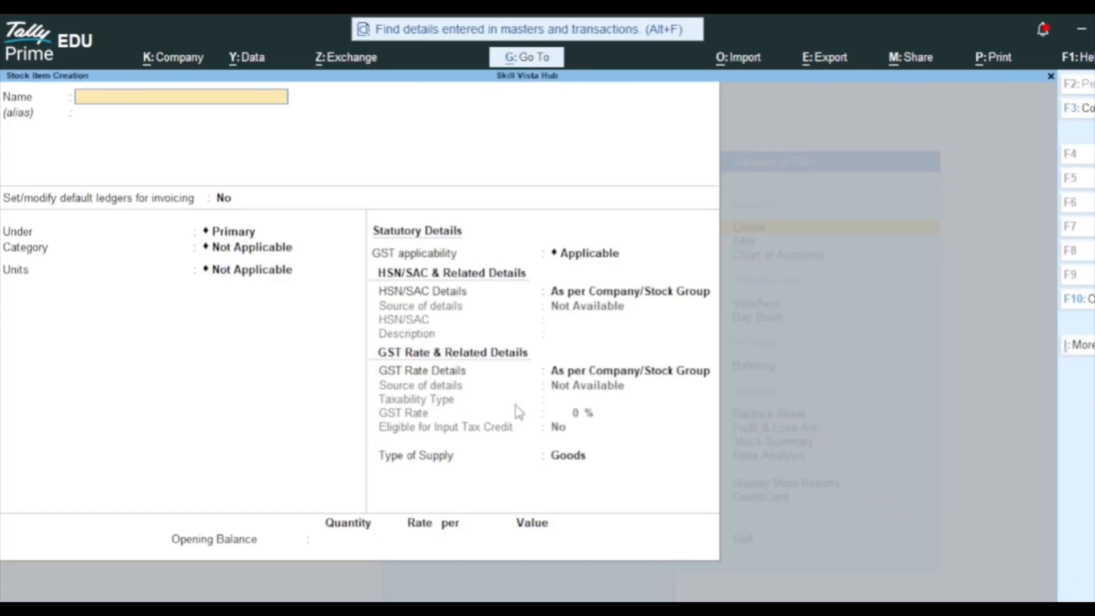
Name the new stock item Pandrive 64 GB, keeping it under Primary with category Not Applicable.
type("Pandrive 64 GB")
key("Return")
key("Return")
key("Return")
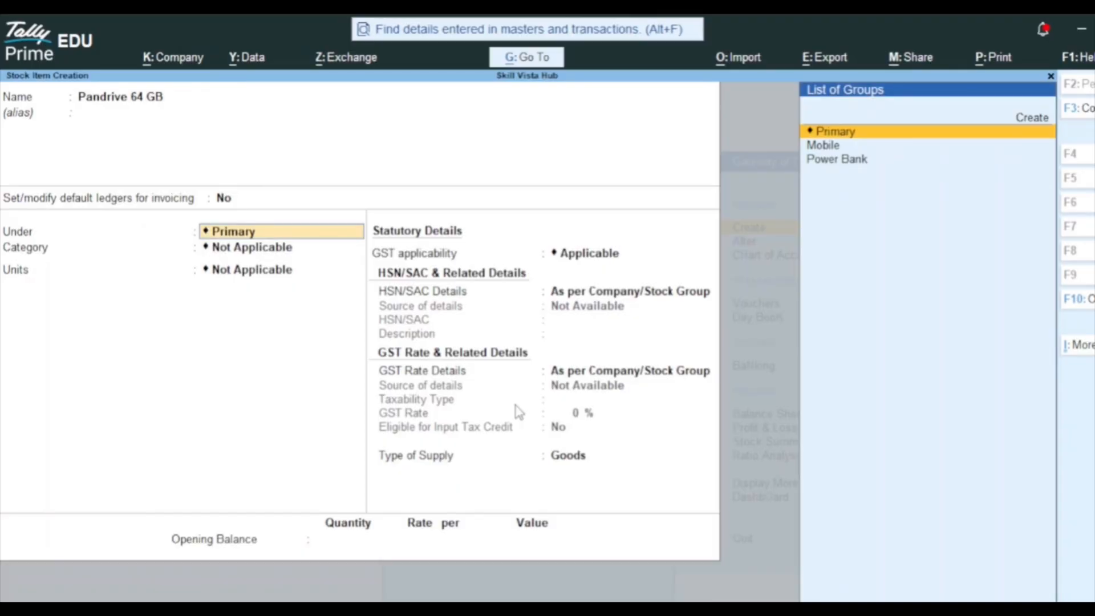
key("Return")
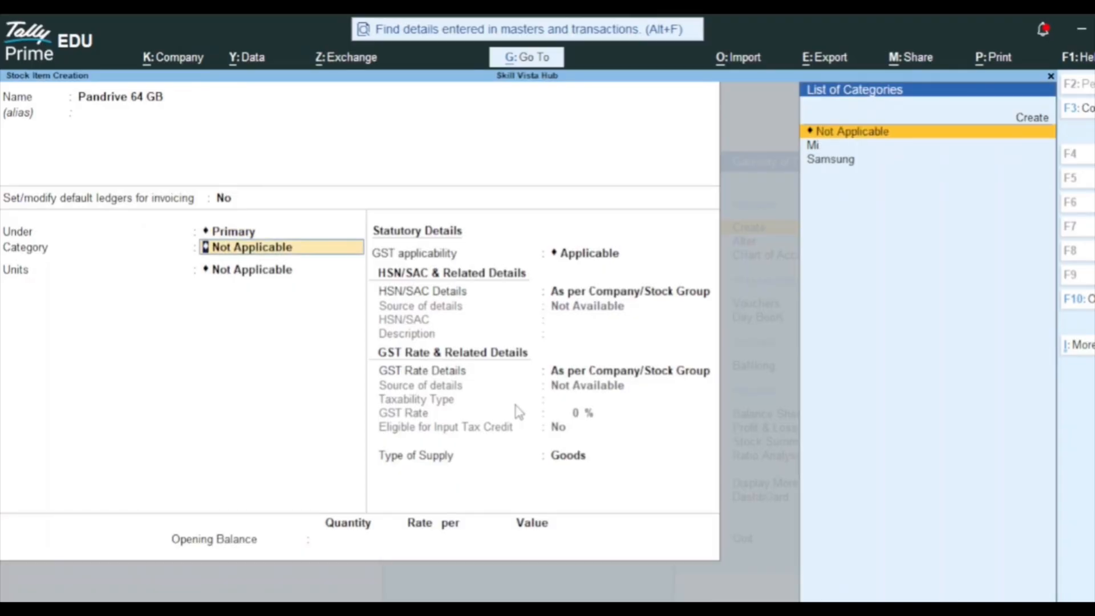
key("Return")
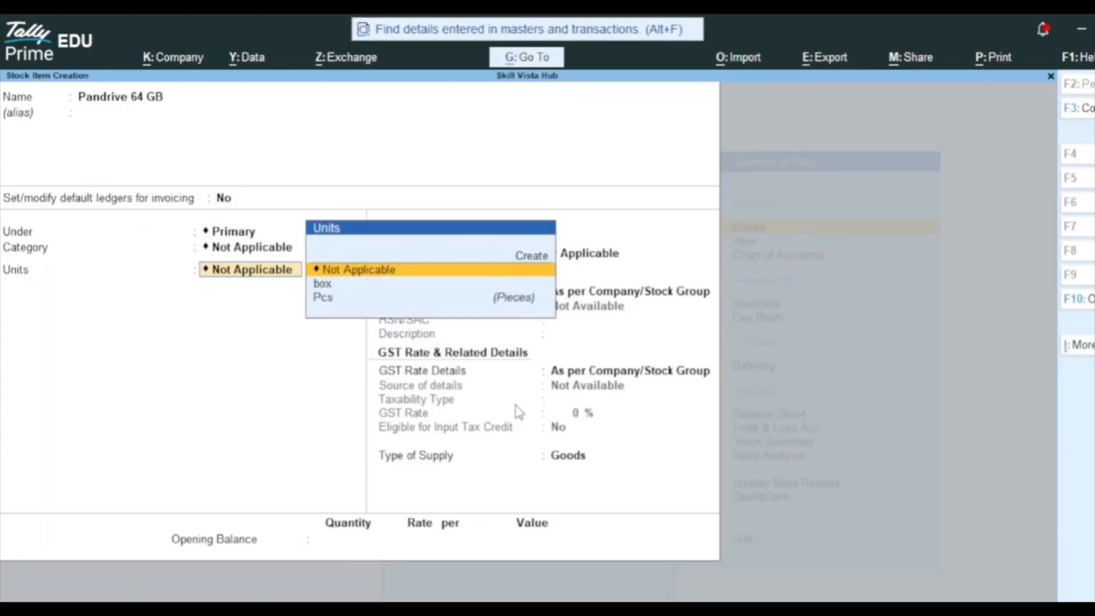
Create a compound unit of box equal to 10 Pcs and assign it as the item's unit.
key("Down")
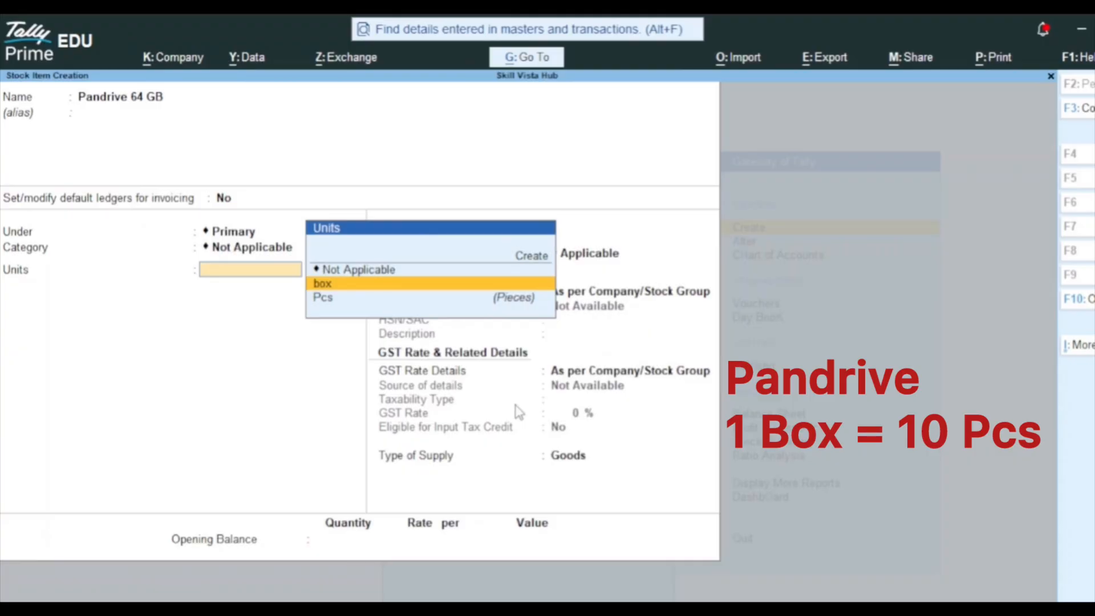
key("Up")
key("Up")
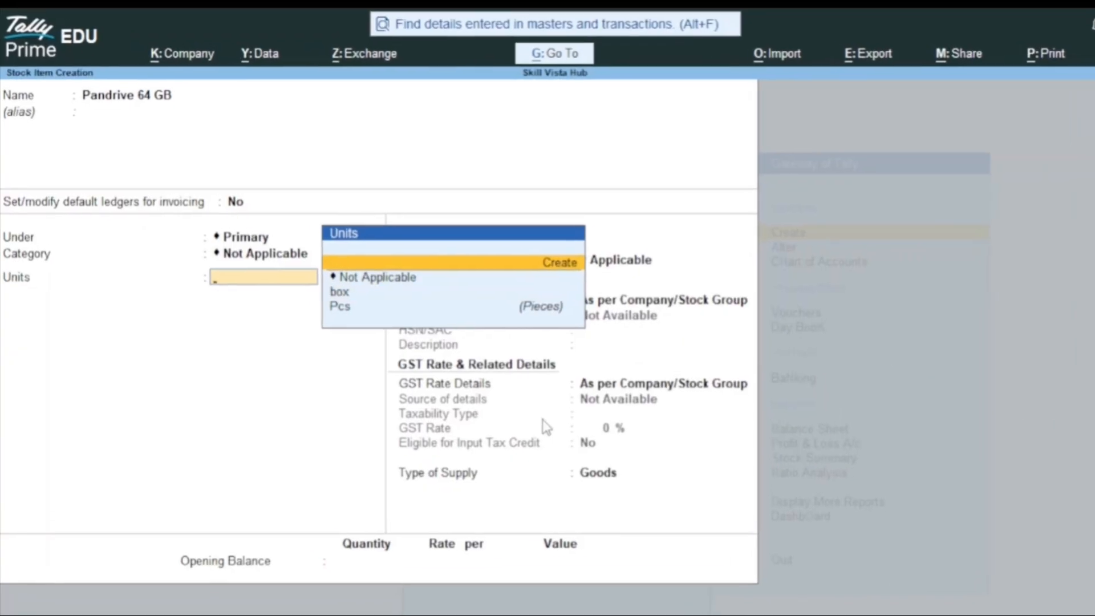
key("Return")
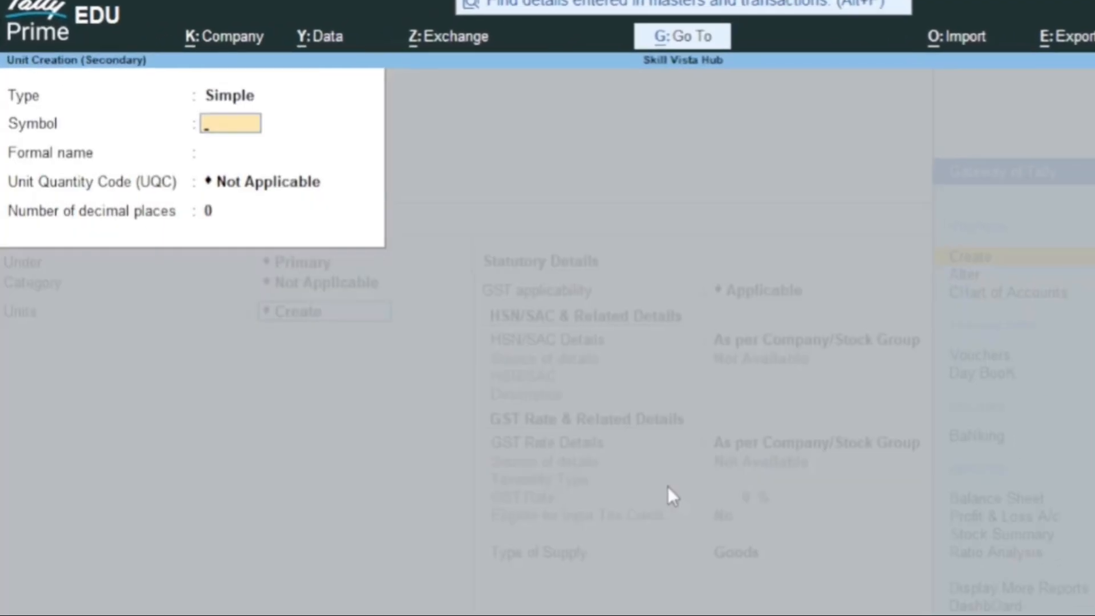
key("BackSpace")
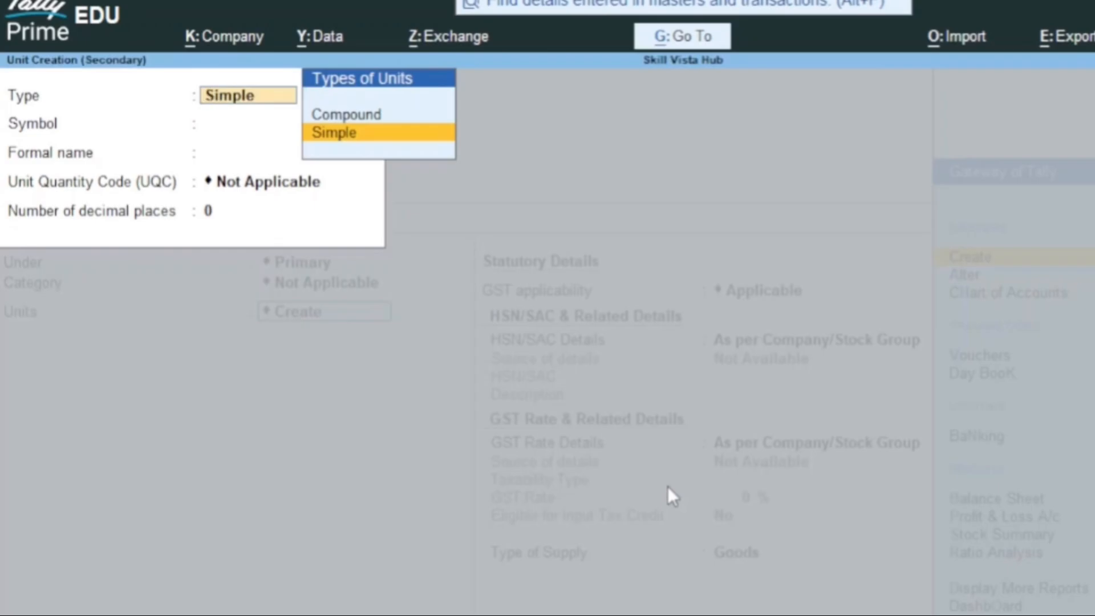
key("Up")
key("Return")
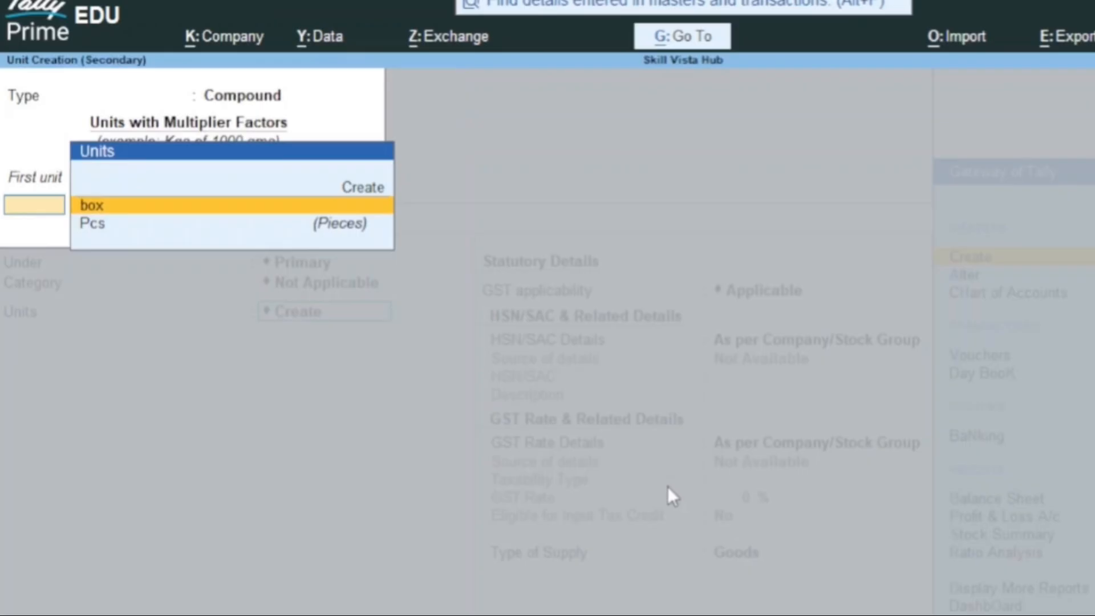
key("Return")
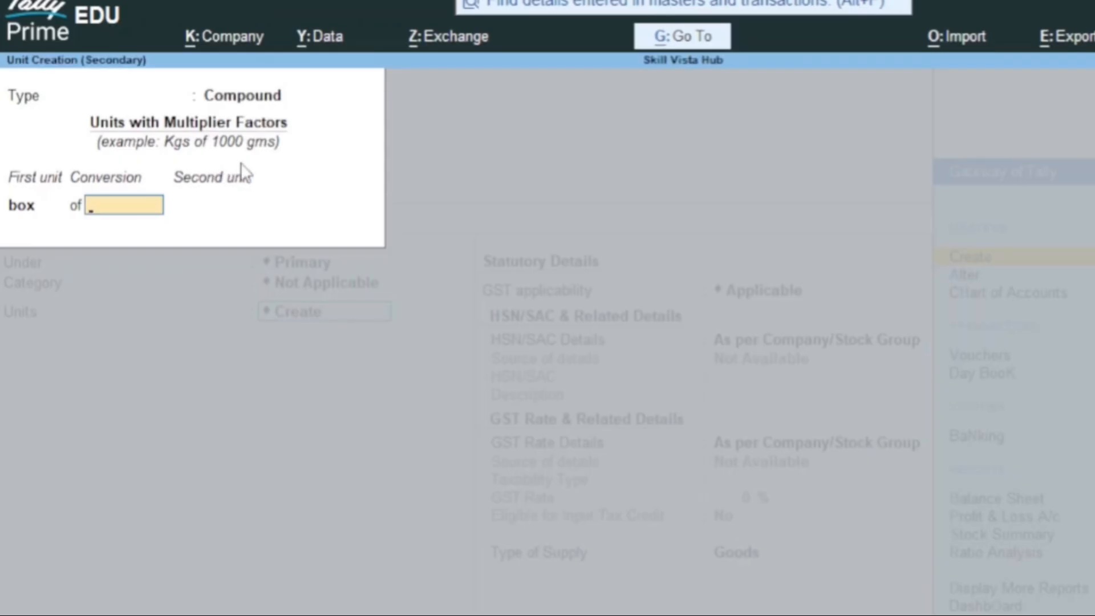
type("10")
key("Return")
key("Return")
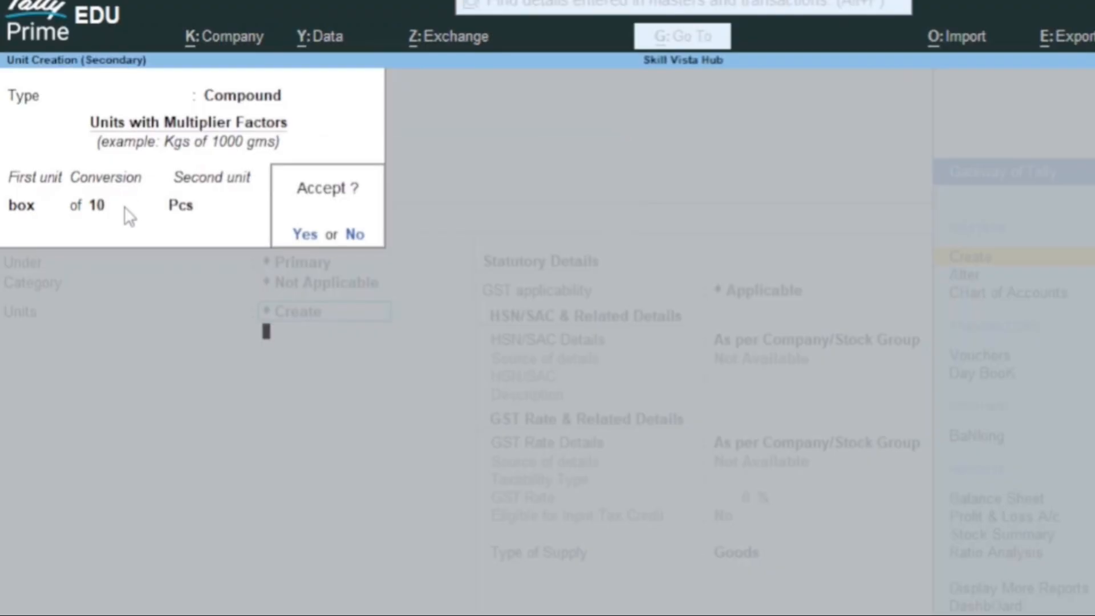
key("Return")
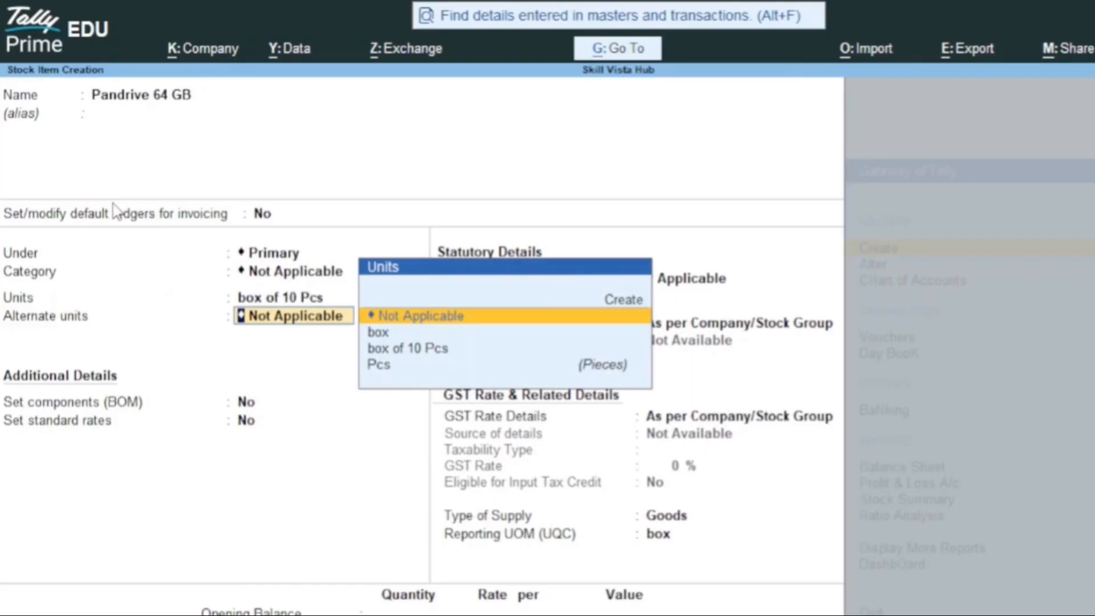
Recheck the item's compound unit selection and quit the stock item creation without saving.
key("BackSpace")
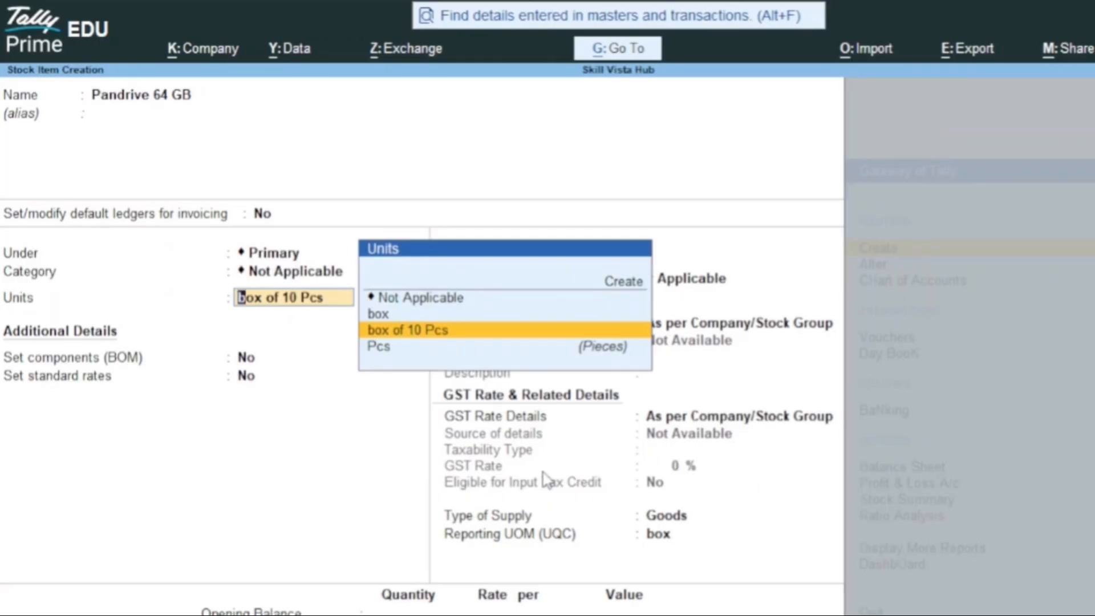
key("Return")
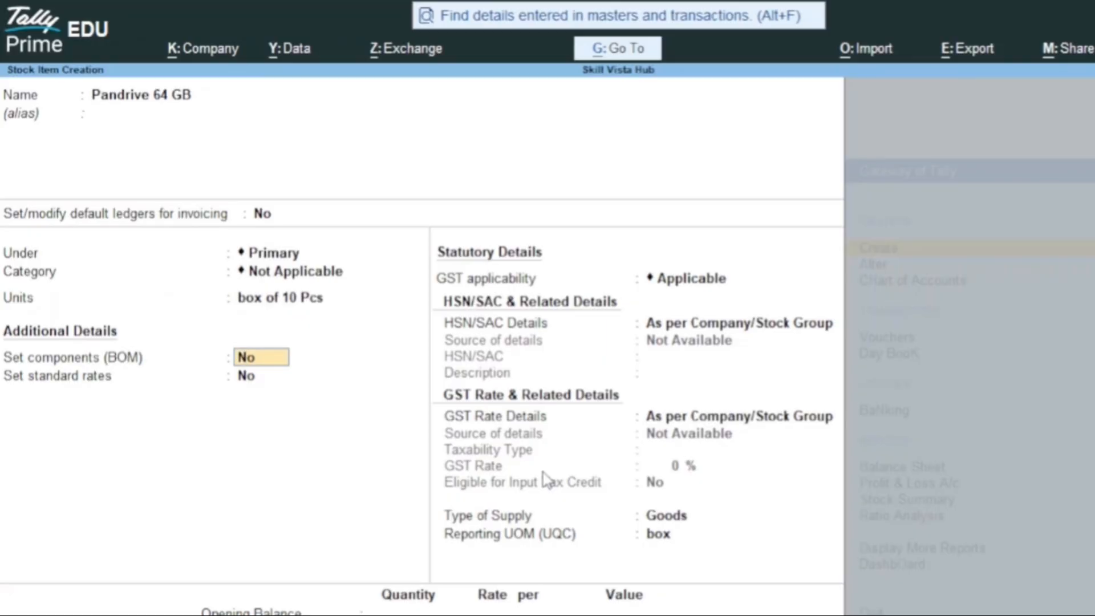
key("ctrl+q")
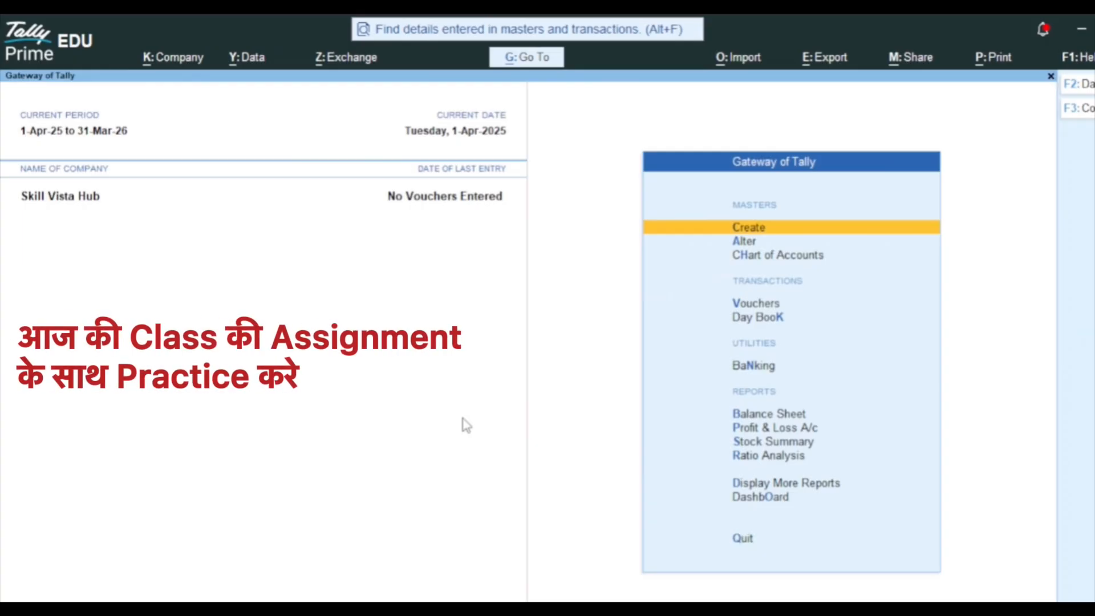
key("Down")
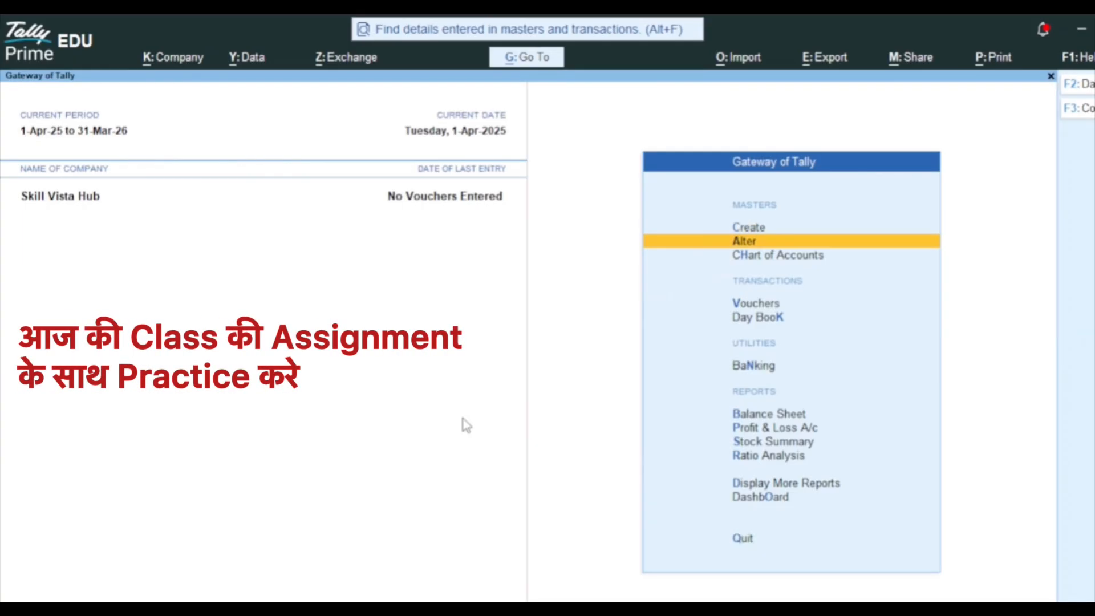